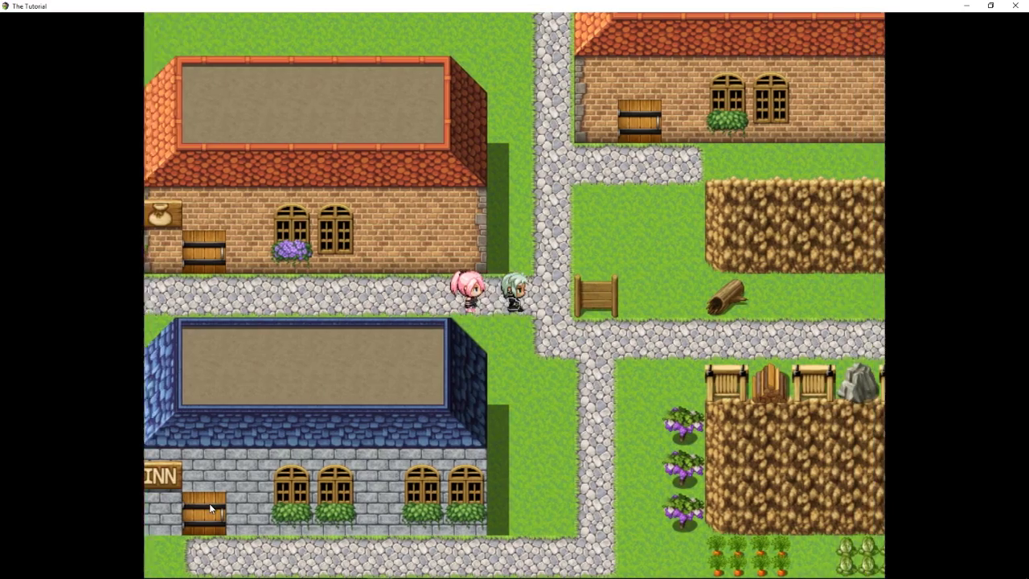
Walk the couple east along the village path below the log and advance through their chat about visiting the Mayor.
{"action": "key", "text": "Down"}
{"action": "key", "text": "Right"}
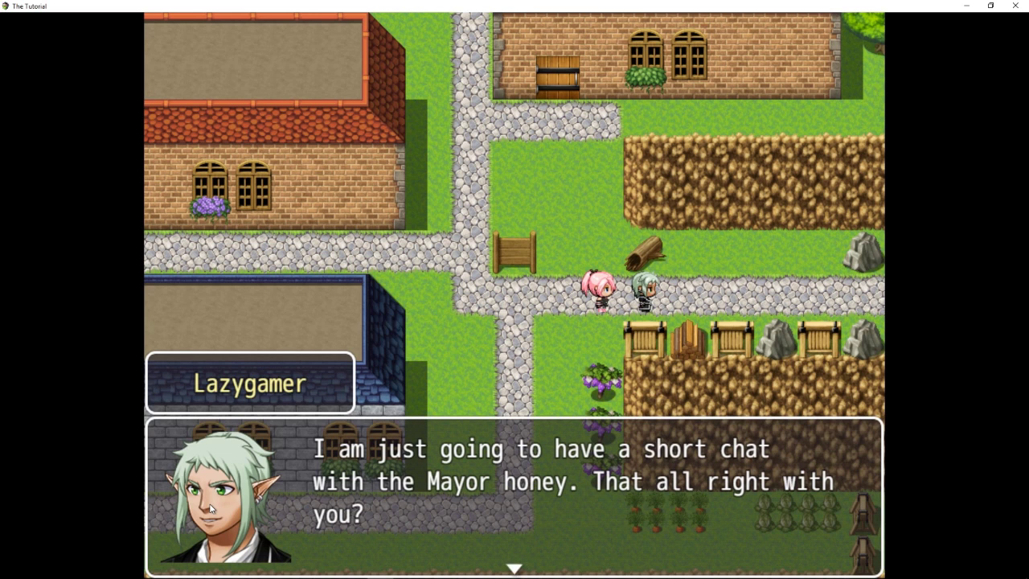
{"action": "key", "text": "Return"}
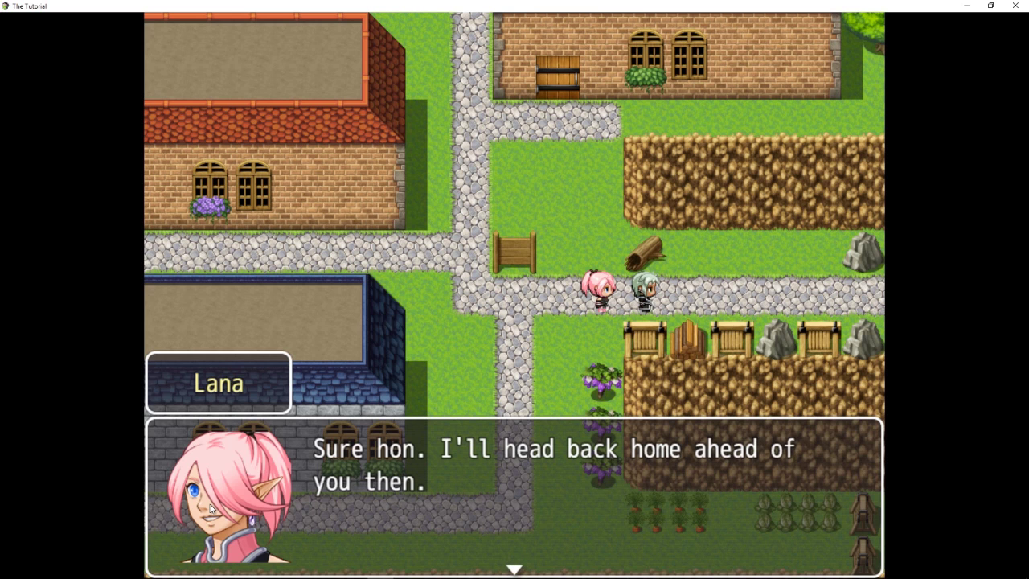
{"action": "key", "text": "Return"}
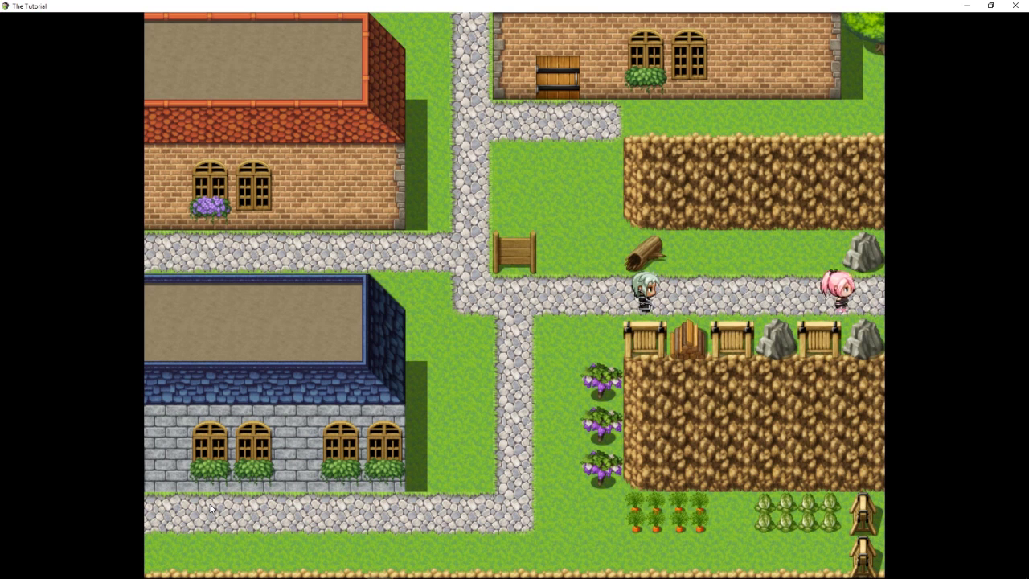
Walk the hero back west, north up the village path, and through the door of the Mayor's house.
{"action": "key", "text": "Left"}
{"action": "key", "text": "Up"}
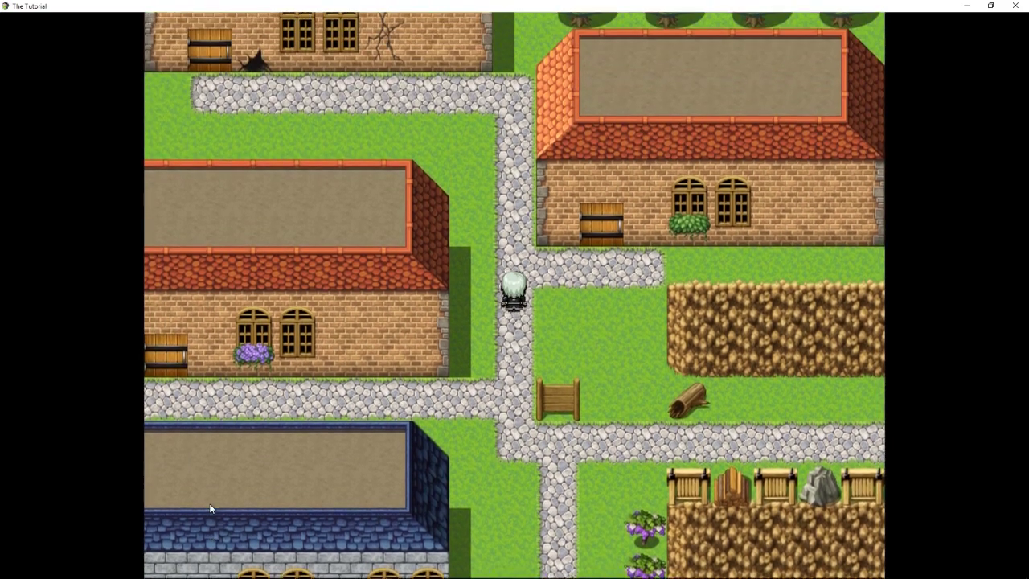
{"action": "key", "text": "Right"}
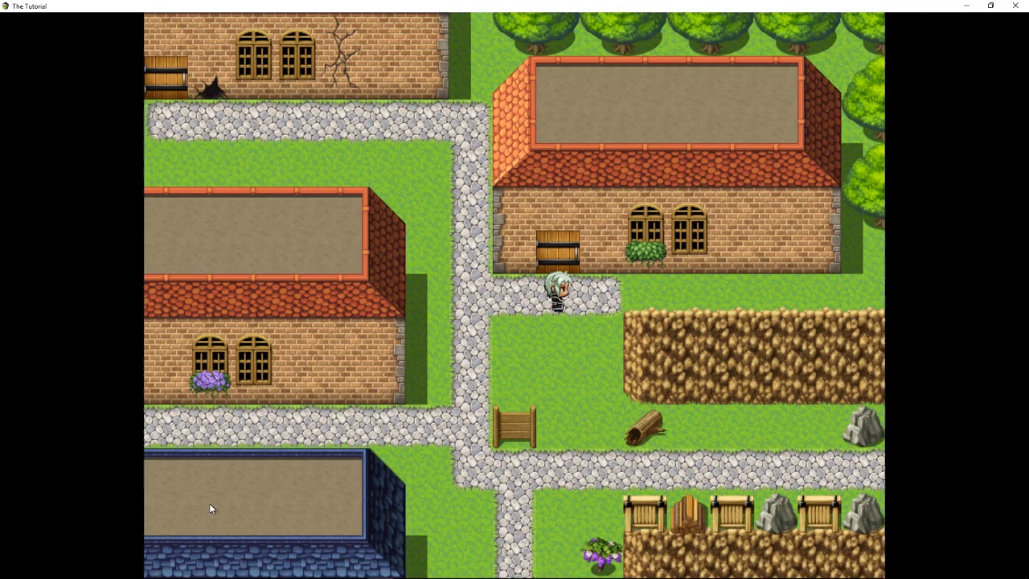
{"action": "mouse_move", "coordinate": [214, 577]}
{"action": "key", "text": "Up"}
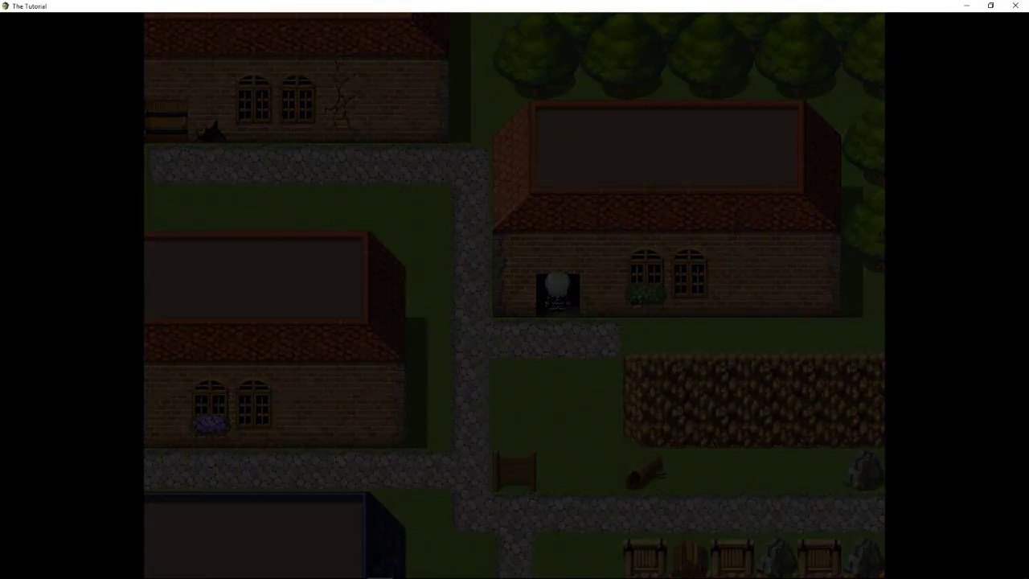
Walk through the Mayor's house to the puppy beside the mirror dresser and talk to it until the dialogue closes.
{"action": "key", "text": "Up"}
{"action": "key", "text": "Up"}
{"action": "key", "text": "Right"}
{"action": "key", "text": "Up"}
{"action": "key", "text": "Right"}
{"action": "key", "text": "Right"}
{"action": "key", "text": "Right"}
{"action": "key", "text": "Right"}
{"action": "key", "text": "Right"}
{"action": "key", "text": "Right"}
{"action": "key", "text": "Right"}
{"action": "key", "text": "Right"}
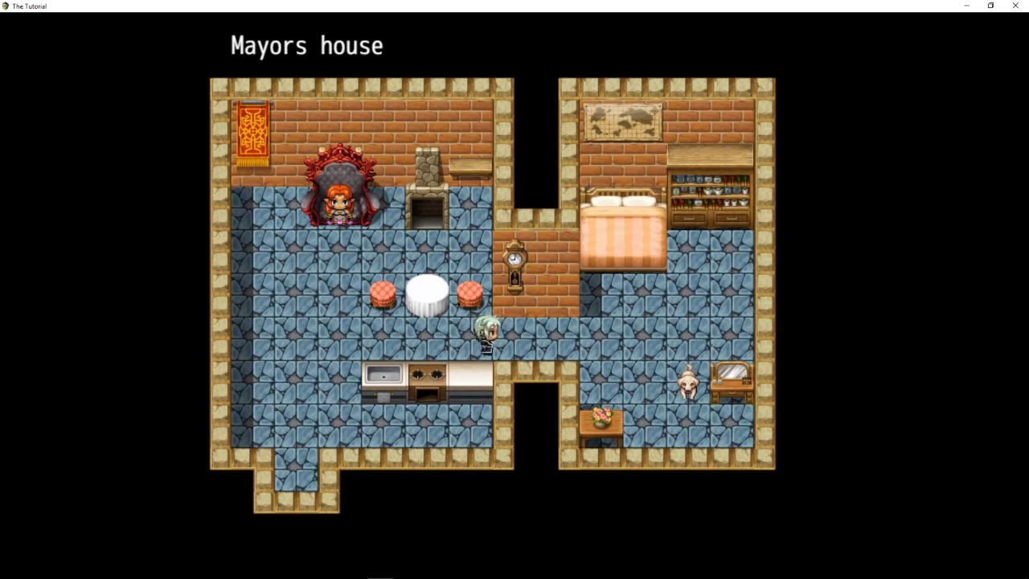
{"action": "key", "text": "Down"}
{"action": "key", "text": "Down"}
{"action": "key", "text": "Right"}
{"action": "key", "text": "Up"}
{"action": "key", "text": "Return"}
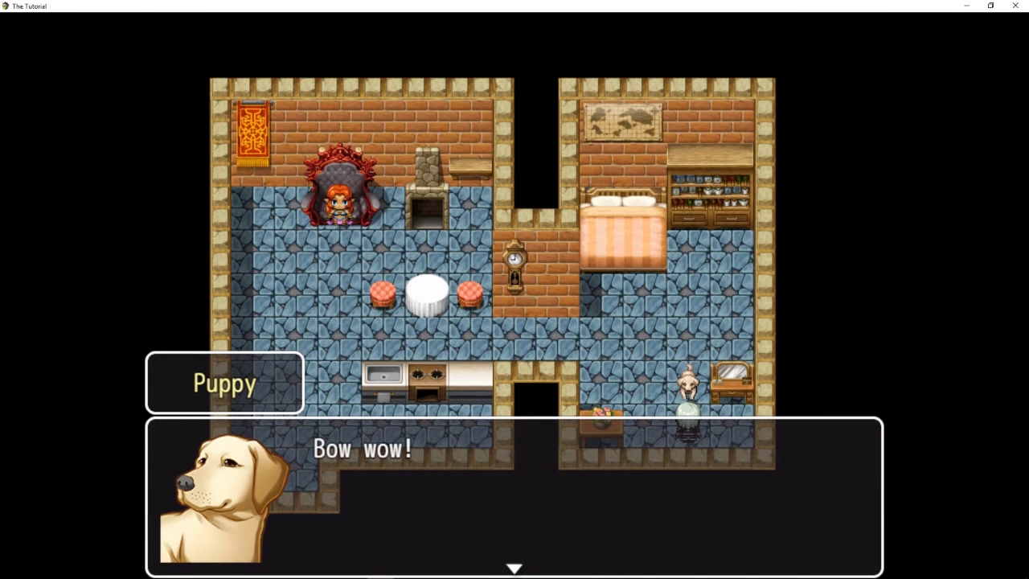
{"action": "key", "text": "Return"}
{"action": "key", "text": "Return"}
Walk back to the Mayor on the red throne and start a conversation with her.
{"action": "key", "text": "Left"}
{"action": "key", "text": "Up"}
{"action": "key", "text": "Up"}
{"action": "key", "text": "Left"}
{"action": "key", "text": "Left"}
{"action": "key", "text": "Up"}
{"action": "key", "text": "Left"}
{"action": "key", "text": "Up"}
{"action": "key", "text": "Return"}
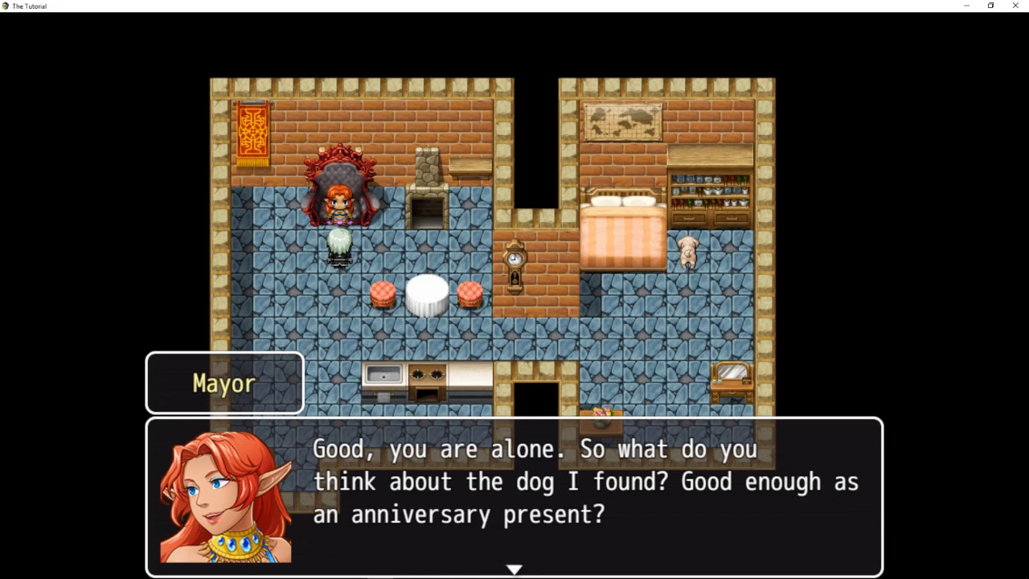
Advance through the Mayor's conversation about buying the dog for 150 G until it ends.
{"action": "key", "text": "Return"}
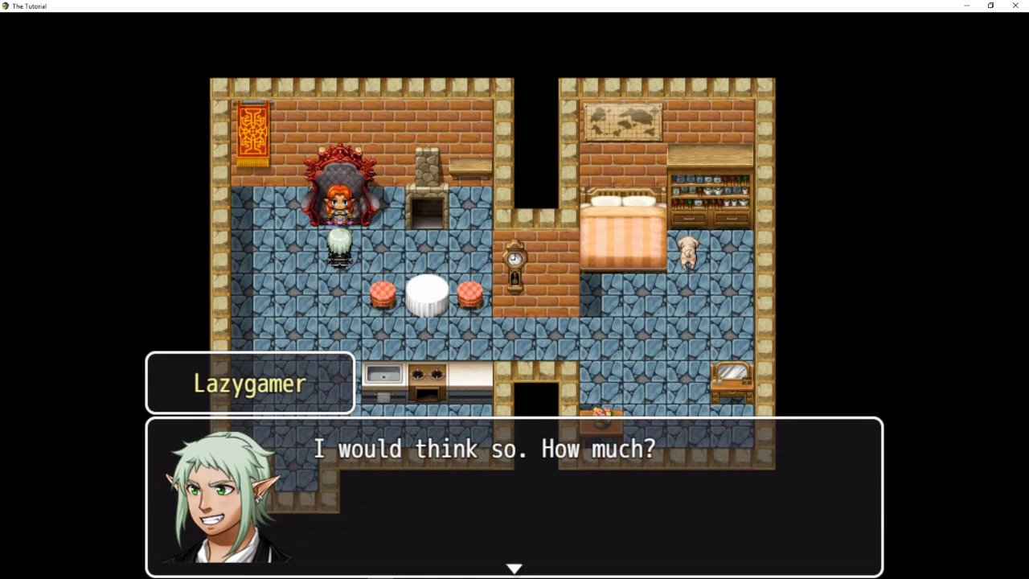
{"action": "key", "text": "Return"}
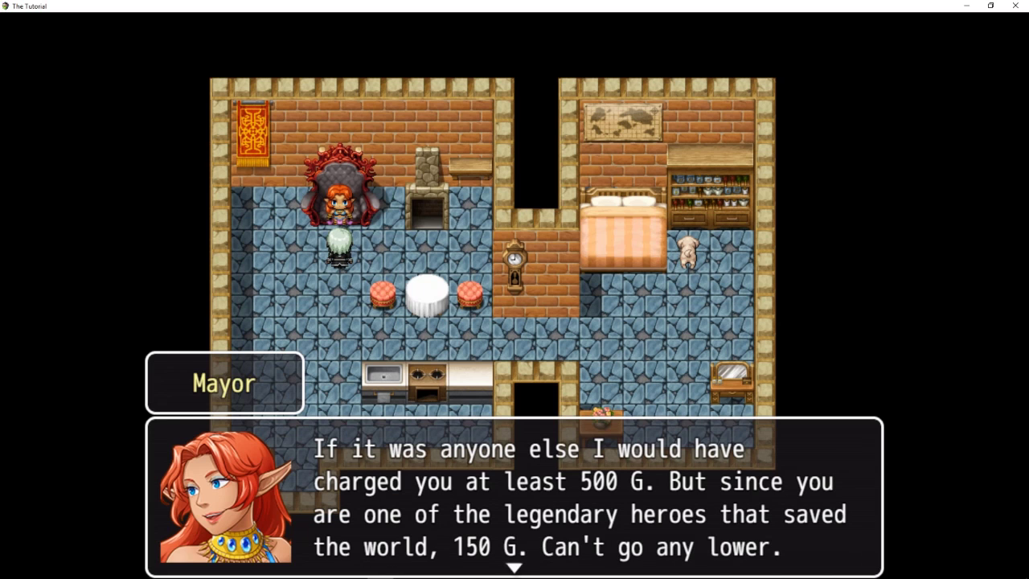
{"action": "key", "text": "Return"}
{"action": "key", "text": "Return"}
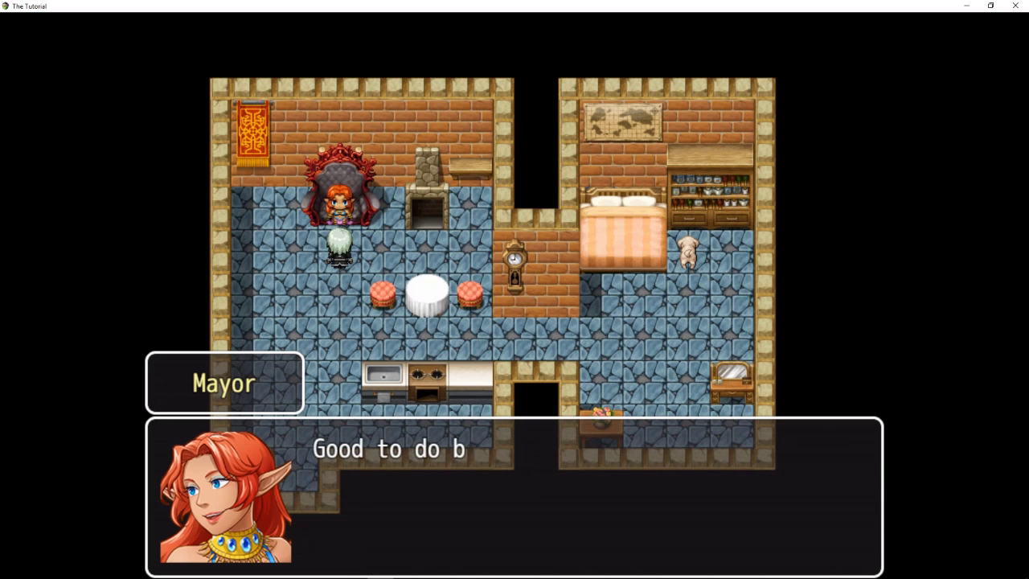
{"action": "key", "text": "Return"}
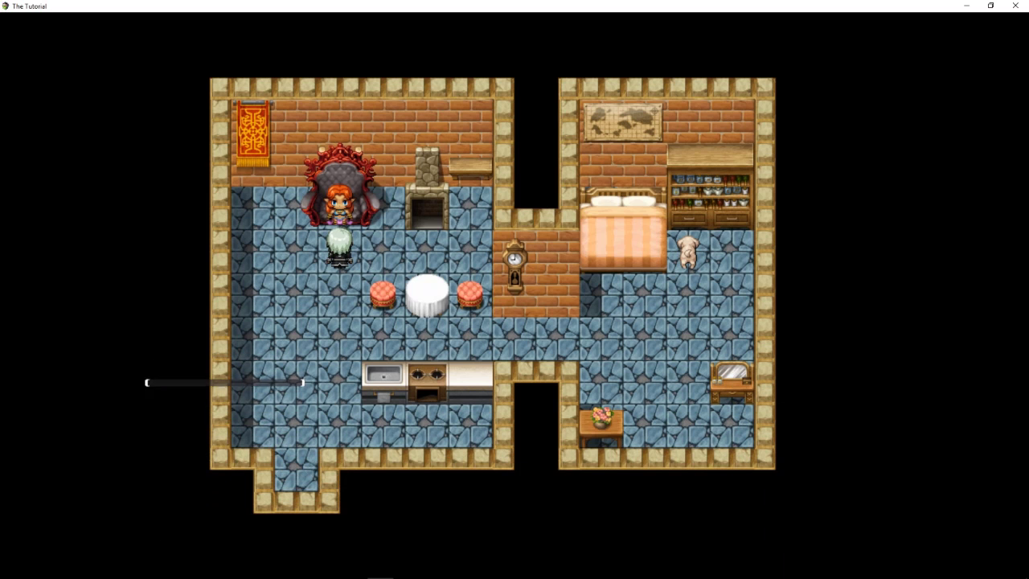
Return to the puppy beside the bed and talk through the dialogue inviting it to come home.
{"action": "key", "text": "Down"}
{"action": "key", "text": "Down"}
{"action": "key", "text": "Right"}
{"action": "key", "text": "Right"}
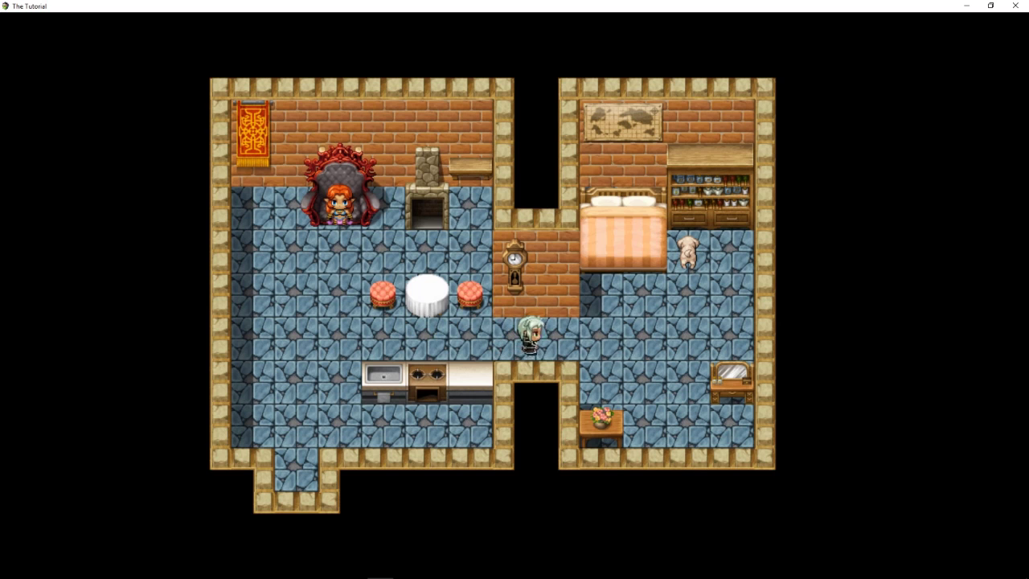
{"action": "key", "text": "Up"}
{"action": "key", "text": "Return"}
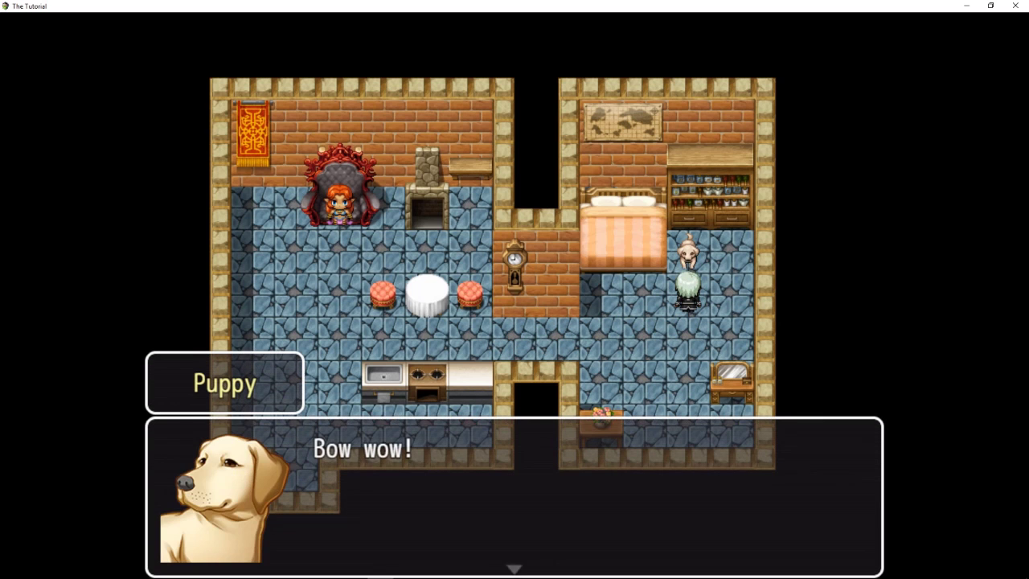
{"action": "key", "text": "Return"}
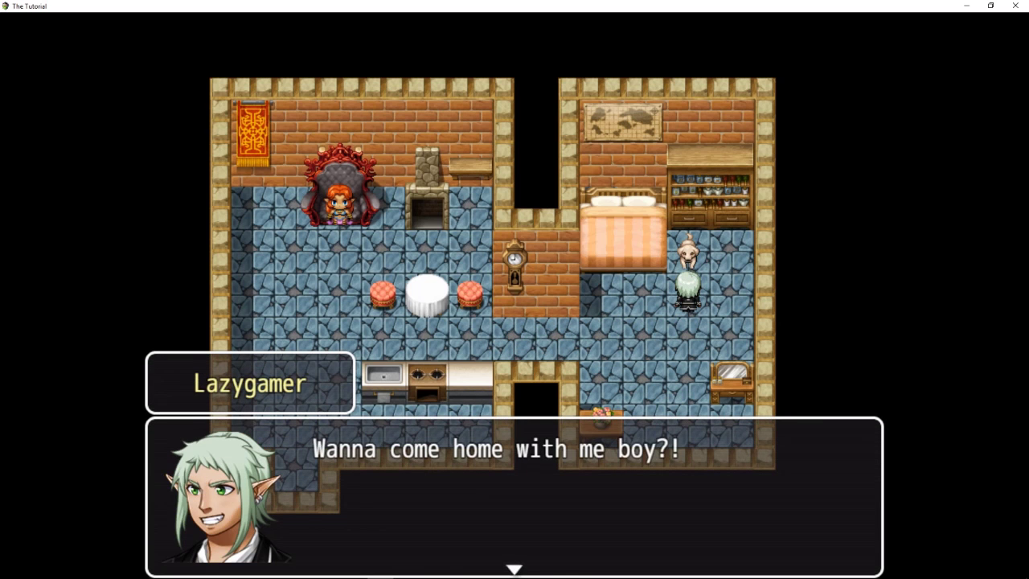
{"action": "key", "text": "Return"}
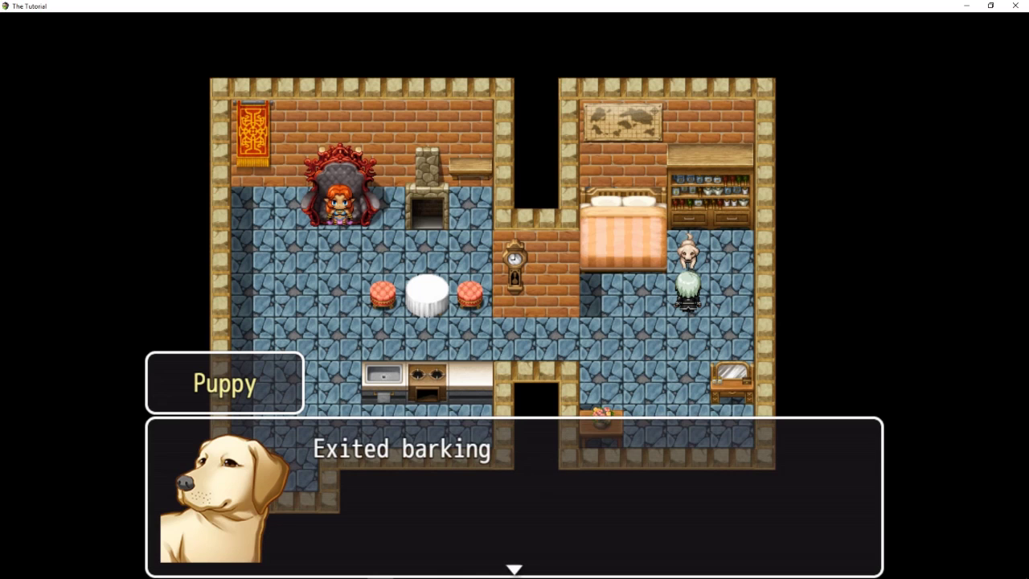
{"action": "key", "text": "Return"}
Walk the hero back through the main room and out of the Mayor's house.
{"action": "key", "text": "Left"}
{"action": "key", "text": "Left"}
{"action": "key", "text": "Down"}
{"action": "key", "text": "Left"}
{"action": "key", "text": "Left"}
{"action": "key", "text": "Left"}
{"action": "key", "text": "Left"}
{"action": "key", "text": "Left"}
{"action": "key", "text": "Left"}
{"action": "key", "text": "Left"}
{"action": "key", "text": "Left"}
{"action": "key", "text": "Down"}
{"action": "key", "text": "Down"}
{"action": "key", "text": "Down"}
{"action": "key", "text": "Down"}
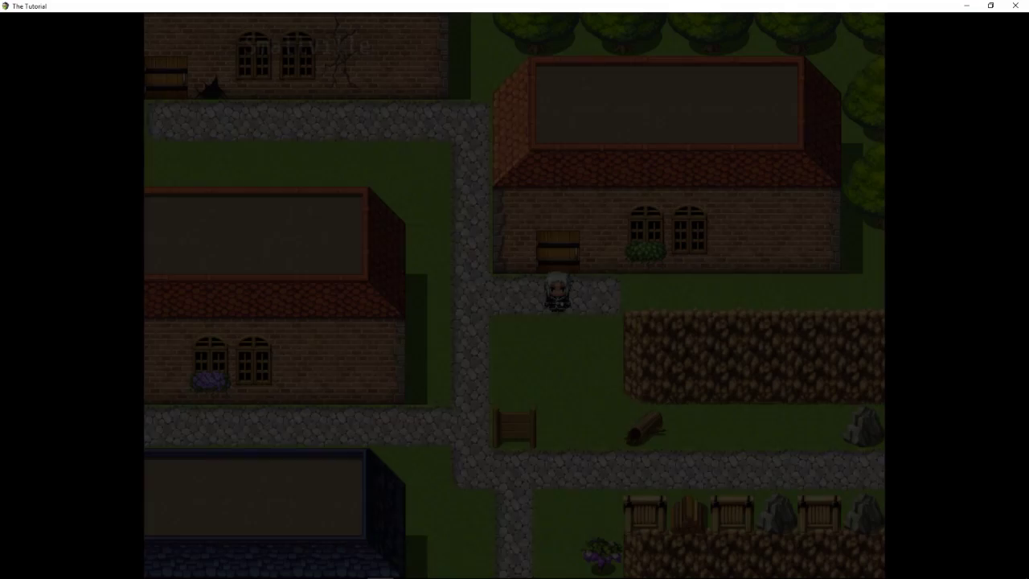
Lead the puppy south to the stone path and east out of Smallville to the Clearing.
{"action": "key", "text": "Down"}
{"action": "key", "text": "Down"}
{"action": "key", "text": "Down"}
{"action": "key", "text": "Down"}
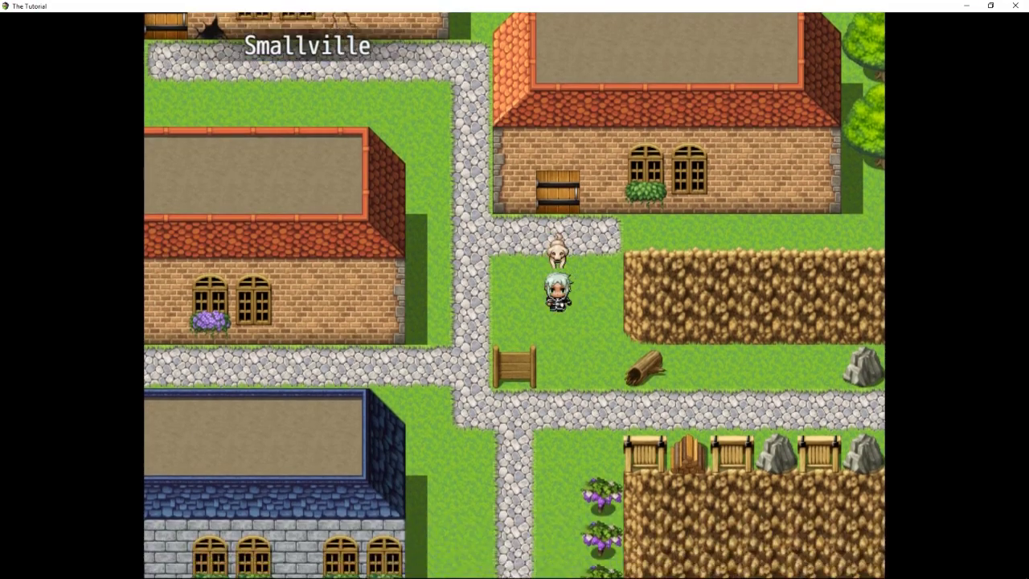
{"action": "key", "text": "Right"}
{"action": "key", "text": "Right"}
{"action": "key", "text": "Right"}
{"action": "key", "text": "Right"}
{"action": "key", "text": "Right"}
{"action": "key", "text": "Right"}
{"action": "key", "text": "Right"}
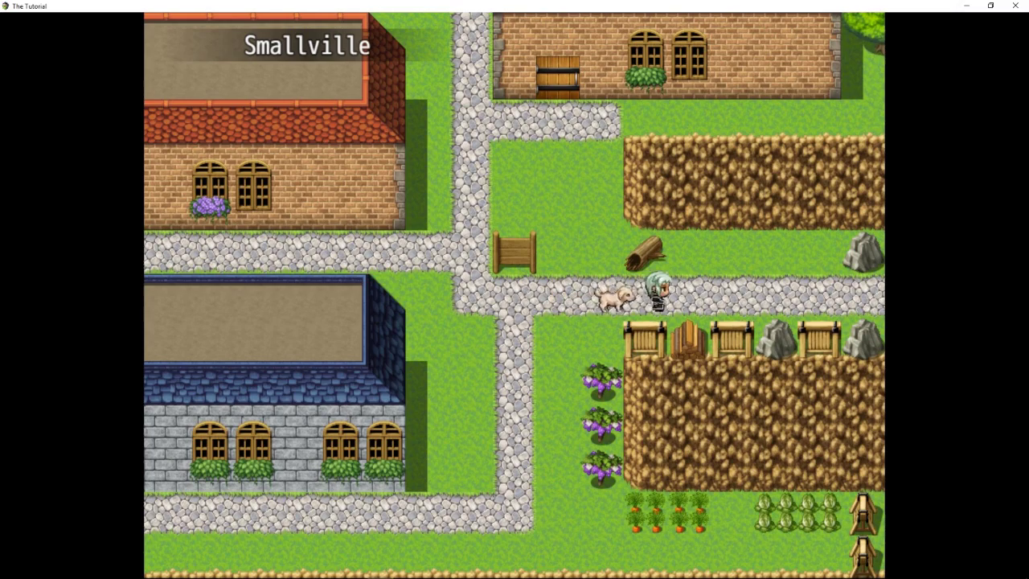
{"action": "key", "text": "Right"}
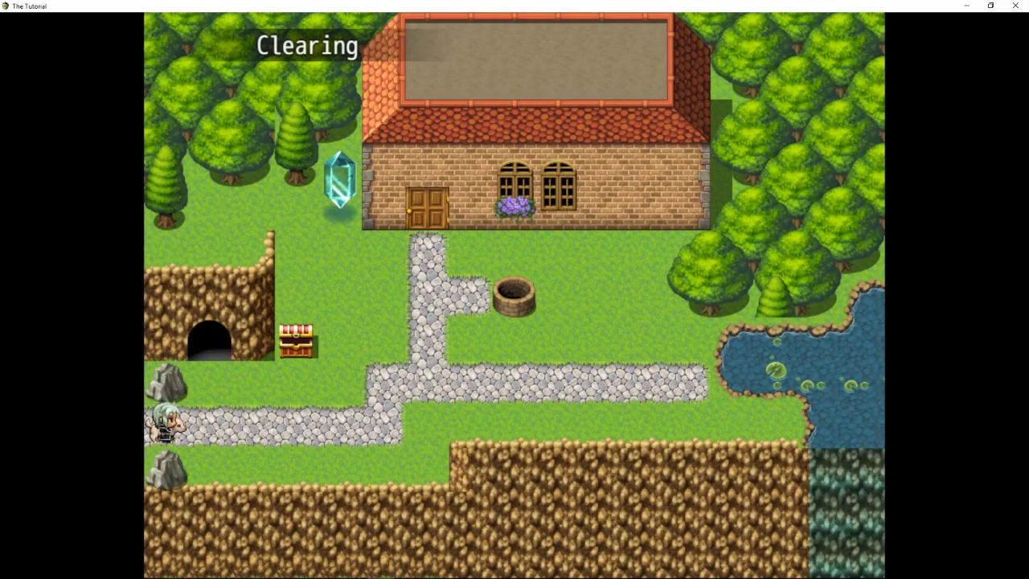
Follow the Clearing's stone path with the puppy and enter the hero's house.
{"action": "key", "text": "Right"}
{"action": "key", "text": "Right"}
{"action": "key", "text": "Right"}
{"action": "key", "text": "Right"}
{"action": "key", "text": "Right"}
{"action": "key", "text": "Right"}
{"action": "key", "text": "Right"}
{"action": "key", "text": "Up"}
{"action": "key", "text": "Up"}
{"action": "key", "text": "Up"}
{"action": "key", "text": "Up"}
{"action": "key", "text": "Up"}
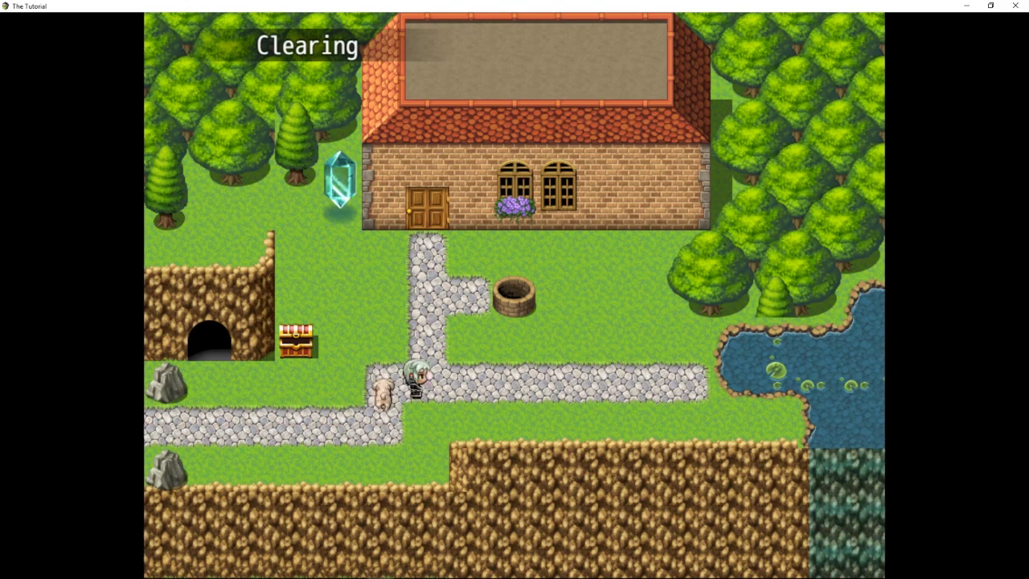
{"action": "key", "text": "Up"}
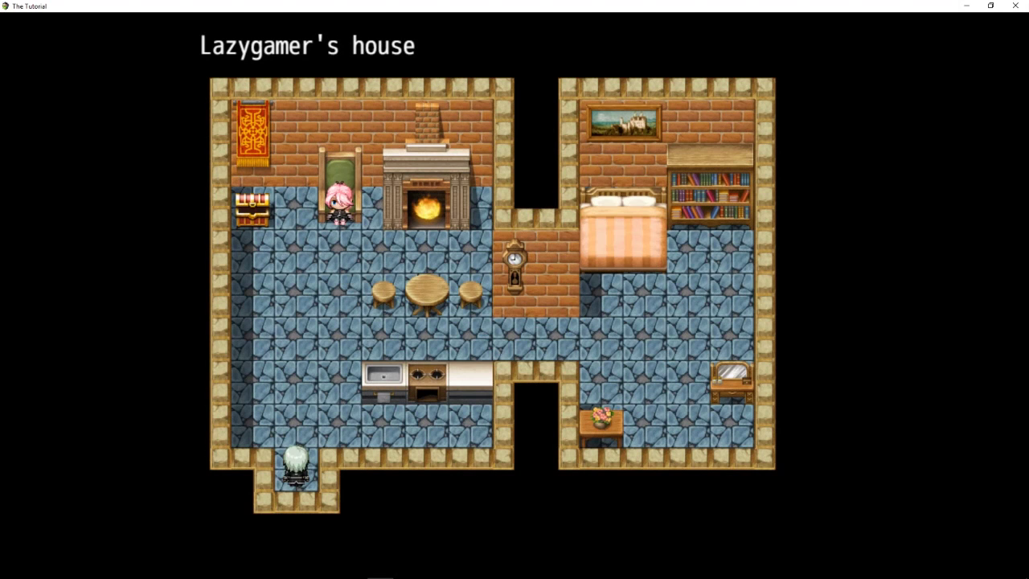
Walk up to Lana in the green chair beside the fireplace and talk to her.
{"action": "key", "text": "Up"}
{"action": "key", "text": "Up"}
{"action": "key", "text": "Right"}
{"action": "key", "text": "Up"}
{"action": "key", "text": "Up"}
{"action": "key", "text": "Up"}
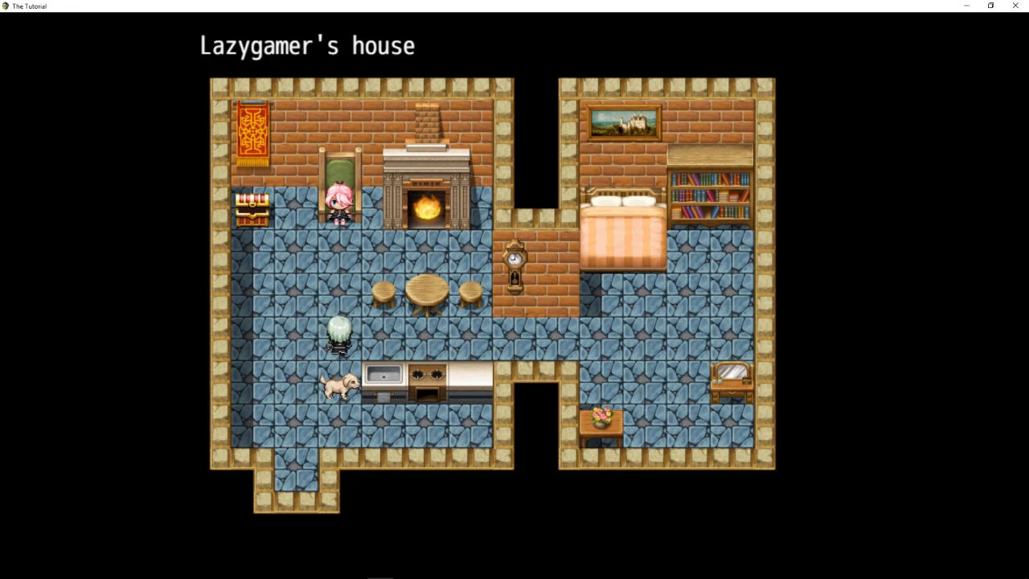
{"action": "key", "text": "Return"}
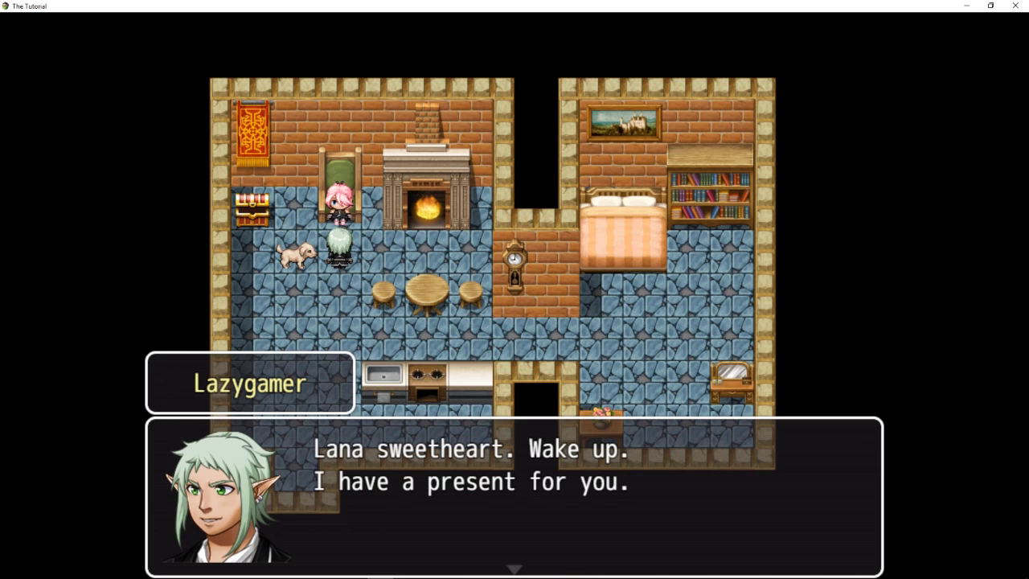
Advance through the conversation with Lana about the anniversary present until the puppy's naming screen opens.
{"action": "key", "text": "Return"}
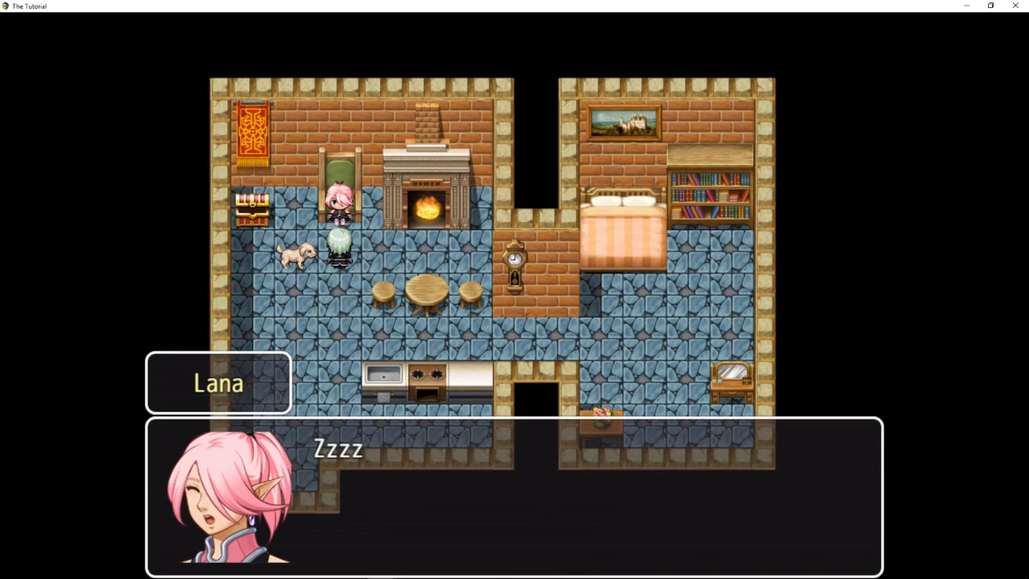
{"action": "key", "text": "Return"}
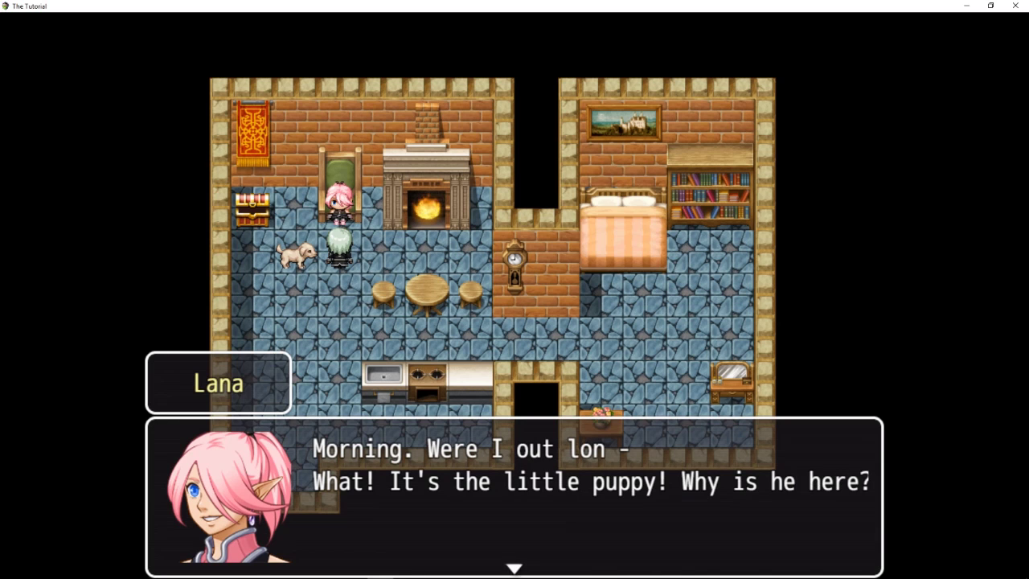
{"action": "key", "text": "Return"}
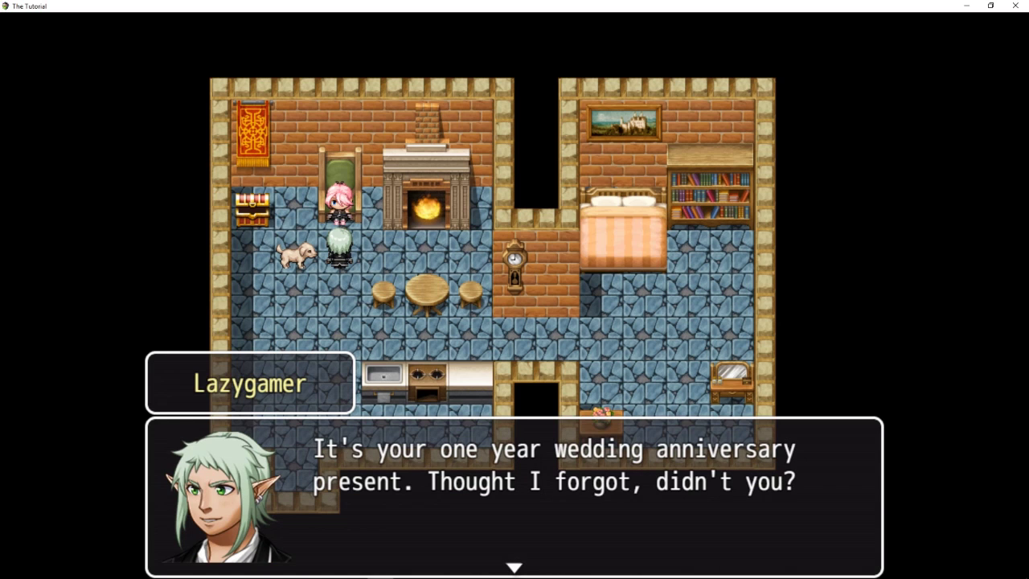
{"action": "key", "text": "Return"}
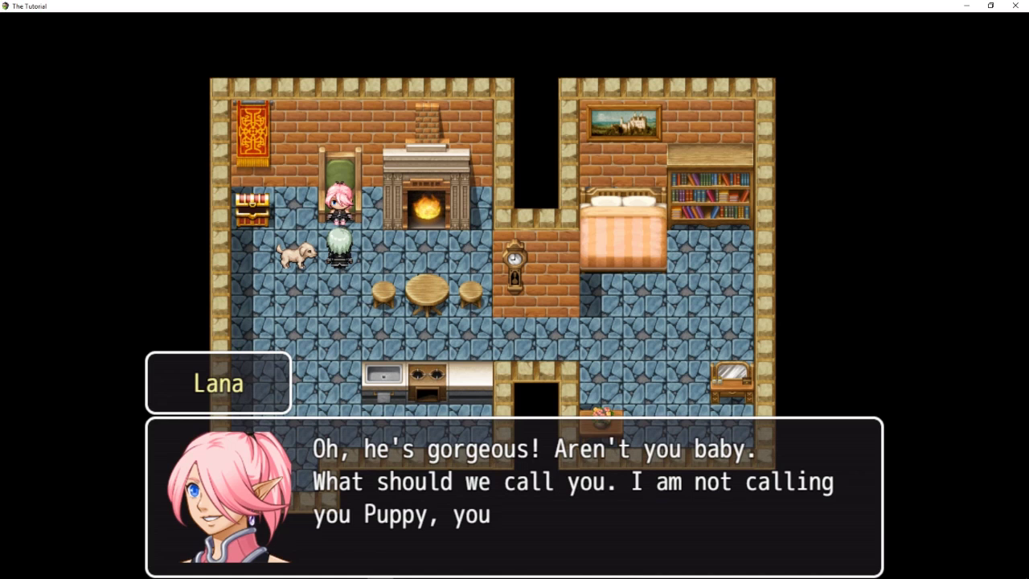
{"action": "key", "text": "Return"}
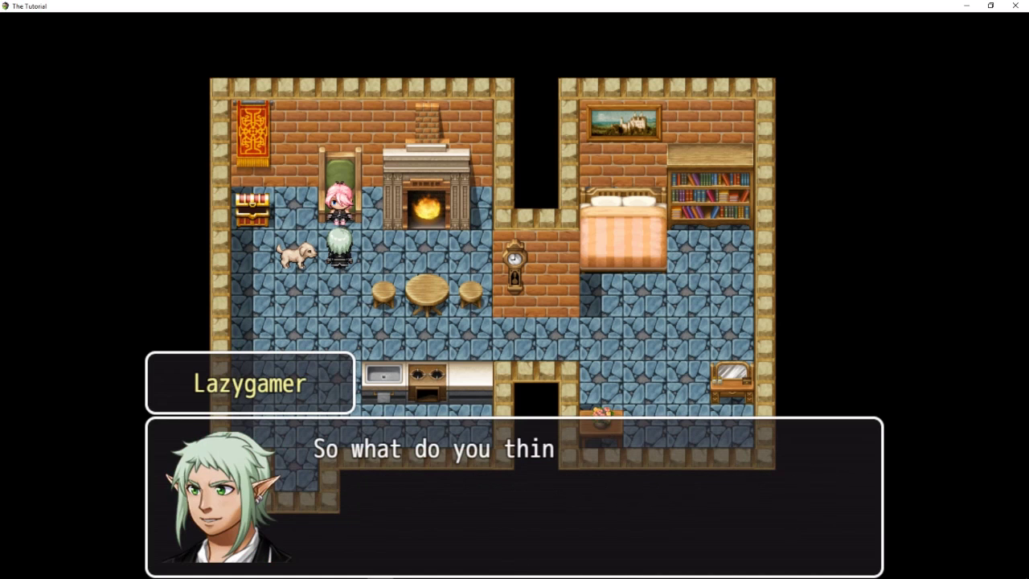
{"action": "key", "text": "Return"}
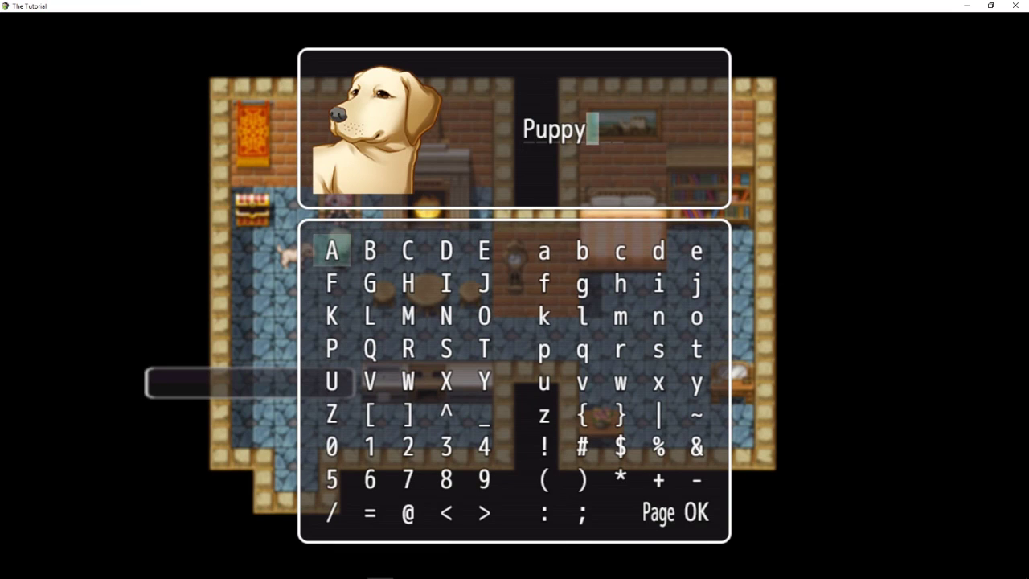
Erase the puppy's default name and enter a capital R as the first letter of its new name.
{"action": "key", "text": "Down"}
{"action": "key", "text": "Down"}
{"action": "key", "text": "Down"}
{"action": "key", "text": "Right"}
{"action": "key", "text": "Right"}
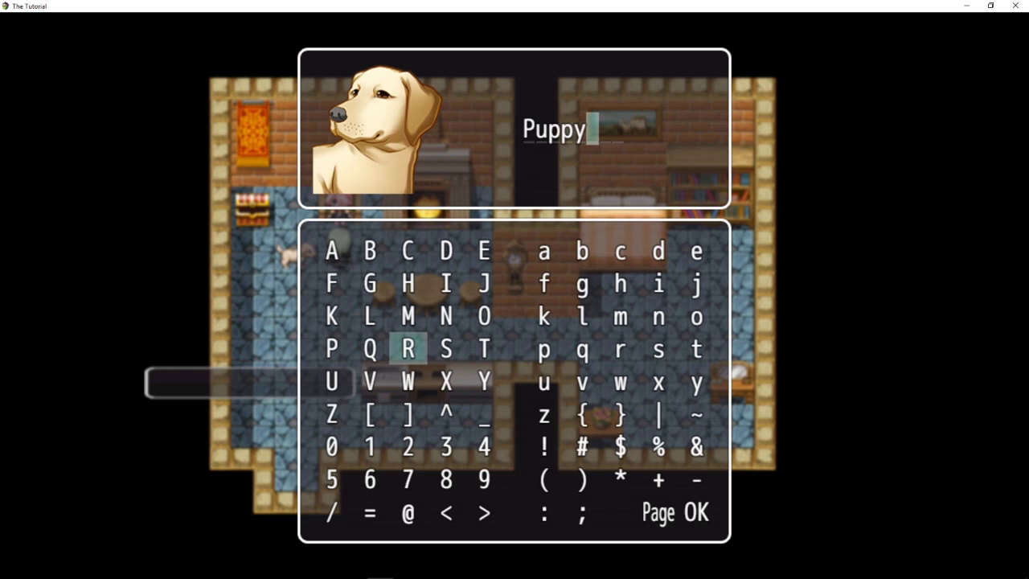
{"action": "key", "text": "BackSpace"}
{"action": "key", "text": "BackSpace"}
{"action": "key", "text": "BackSpace"}
{"action": "key", "text": "BackSpace"}
{"action": "key", "text": "BackSpace"}
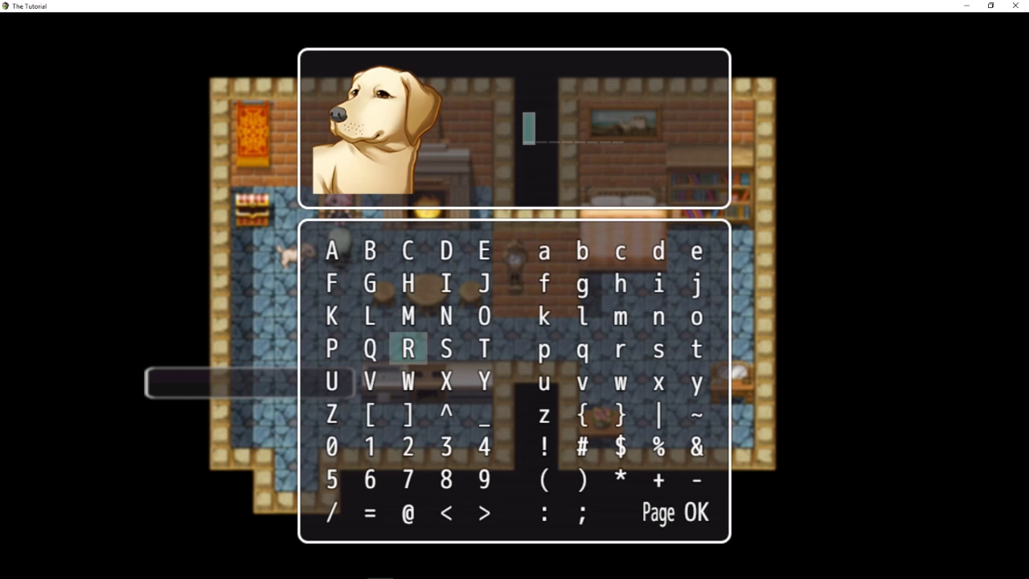
{"action": "key", "text": "Return"}
Add a lowercase o as the second letter of the puppy's name.
{"action": "key", "text": "Right"}
{"action": "key", "text": "Right"}
{"action": "key", "text": "Right"}
{"action": "key", "text": "Right"}
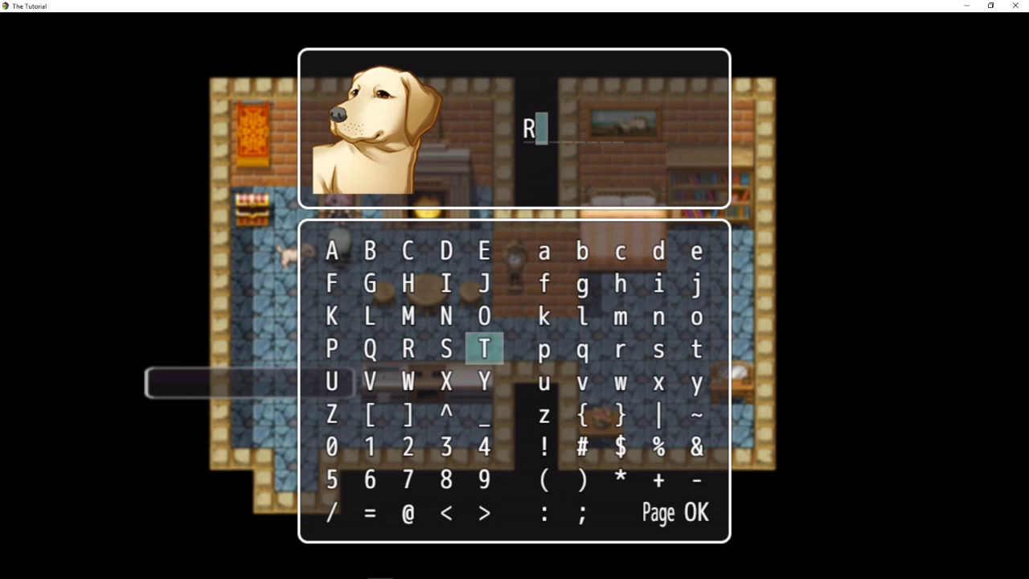
{"action": "key", "text": "Right"}
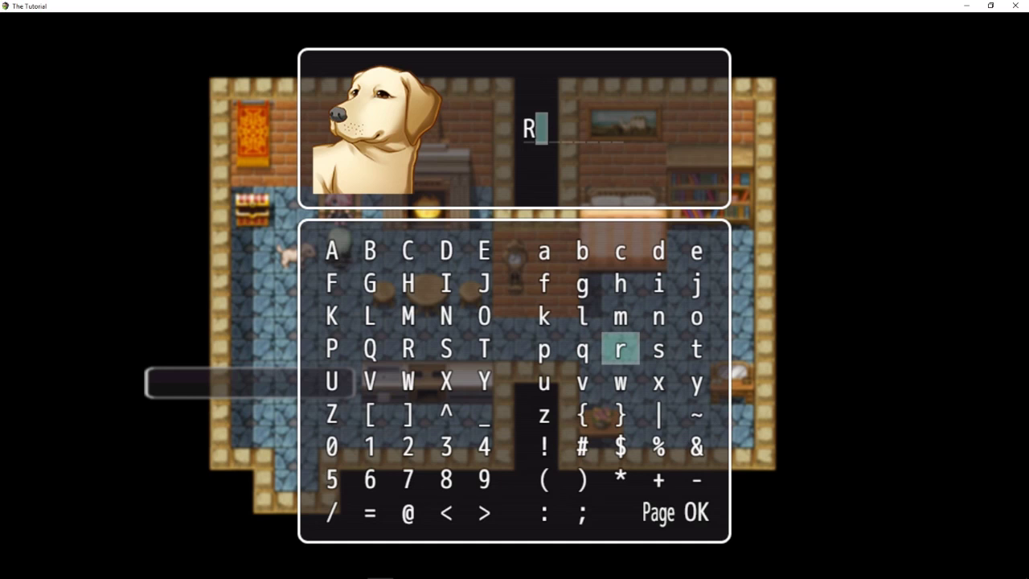
{"action": "key", "text": "Up"}
{"action": "key", "text": "Right"}
{"action": "key", "text": "Right"}
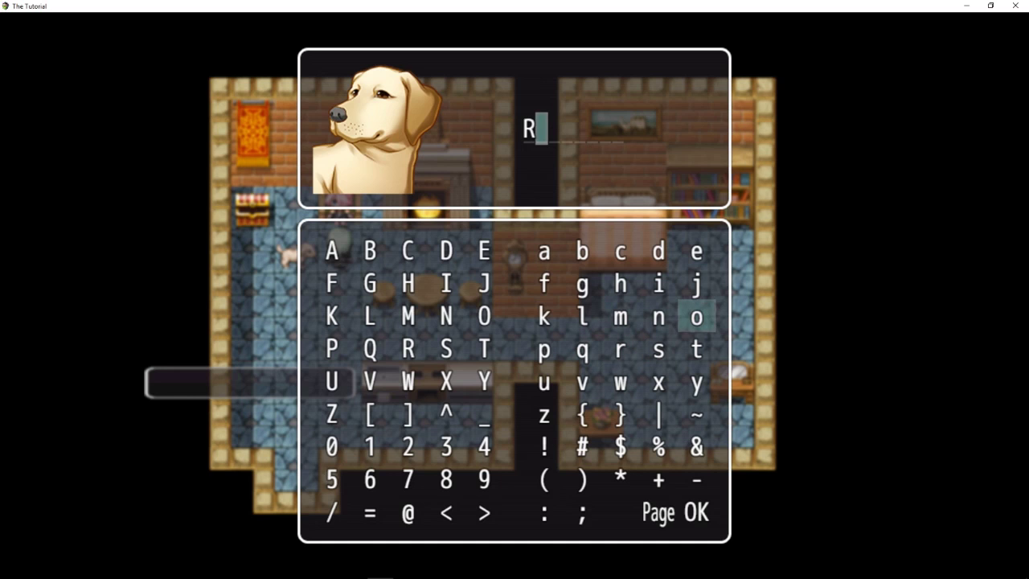
{"action": "key", "text": "Return"}
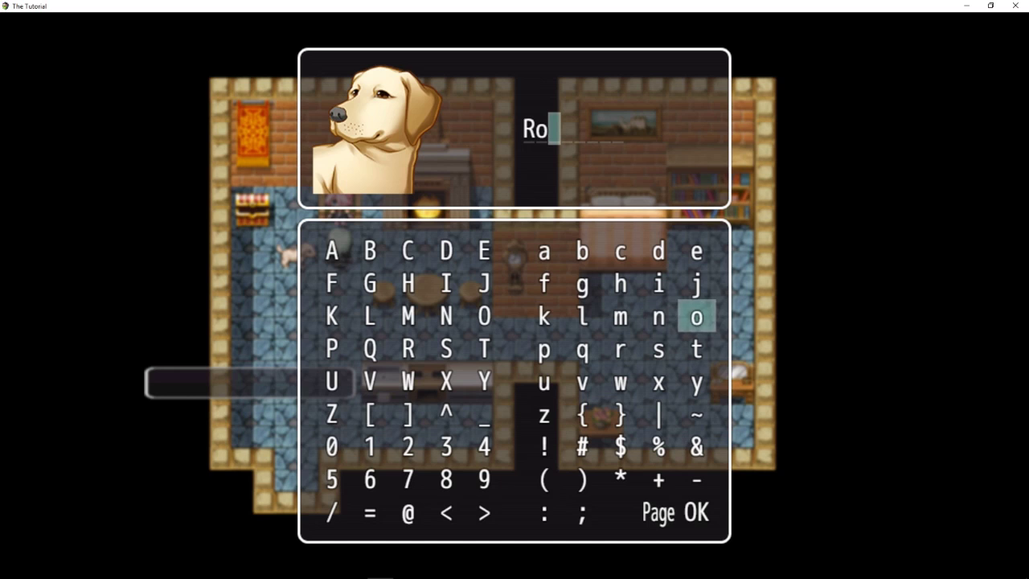
Add the lowercase letters v, e and r so the puppy's name spells Rover.
{"action": "key", "text": "Left"}
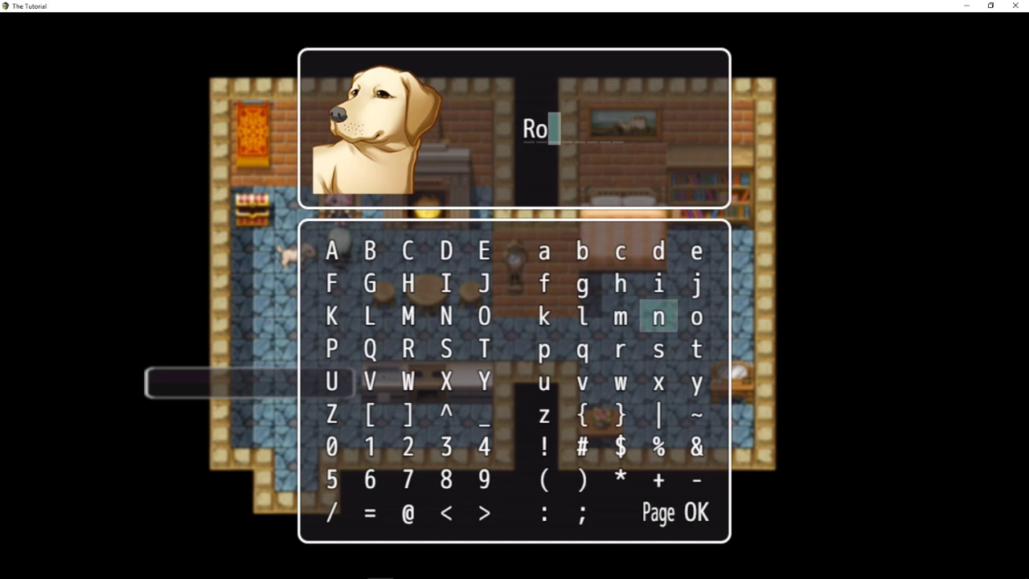
{"action": "key", "text": "Left"}
{"action": "key", "text": "Down"}
{"action": "key", "text": "Down"}
{"action": "key", "text": "Left"}
{"action": "key", "text": "Return"}
{"action": "key", "text": "Up"}
{"action": "key", "text": "Up"}
{"action": "key", "text": "Up"}
{"action": "key", "text": "Right"}
{"action": "key", "text": "Right"}
{"action": "key", "text": "Right"}
{"action": "key", "text": "Up"}
{"action": "key", "text": "Return"}
{"action": "key", "text": "Down"}
{"action": "key", "text": "Down"}
{"action": "key", "text": "Down"}
{"action": "key", "text": "Left"}
{"action": "key", "text": "Left"}
{"action": "key", "text": "Return"}
Accept Rover as the puppy's name and return to the conversation with Lana.
{"action": "key", "text": "Right"}
{"action": "key", "text": "Right"}
{"action": "key", "text": "Down"}
{"action": "key", "text": "Down"}
{"action": "key", "text": "Down"}
{"action": "key", "text": "Down"}
{"action": "key", "text": "Down"}
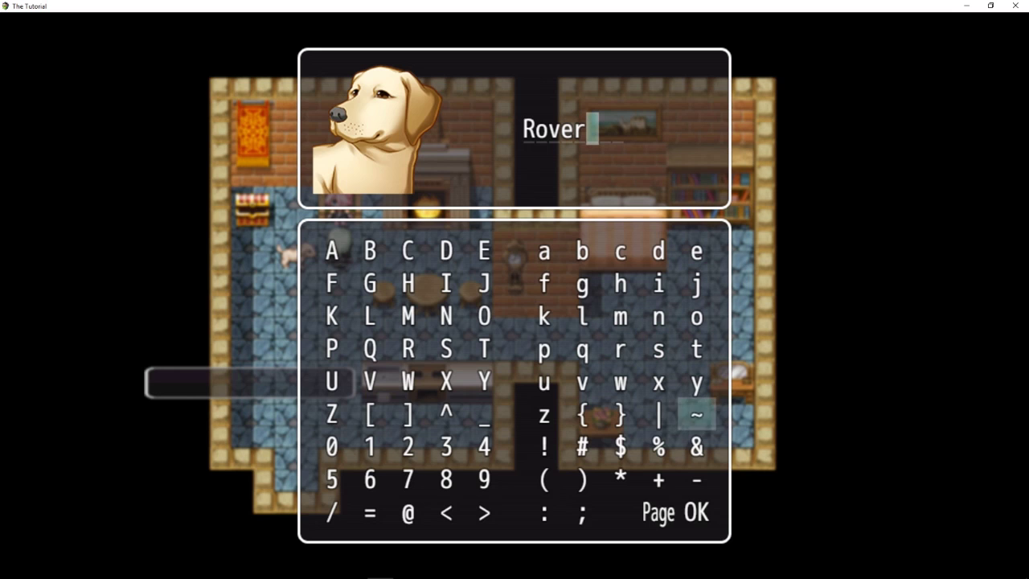
{"action": "key", "text": "Left"}
{"action": "key", "text": "Return"}
{"action": "key", "text": "Return"}
{"action": "key", "text": "Right"}
{"action": "key", "text": "Return"}
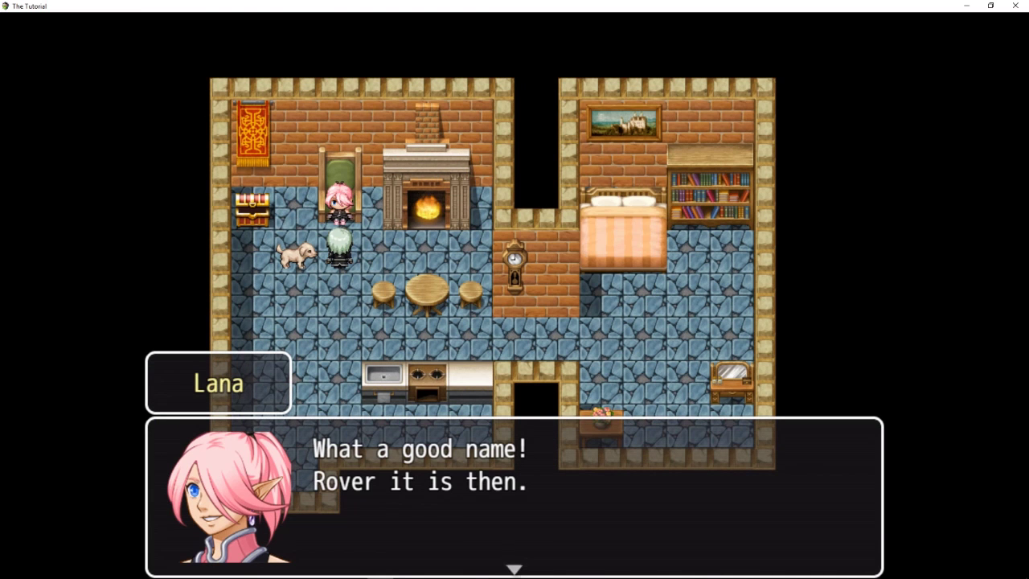
Advance through Lana's and Rover's replies to the new name until the conversation ends.
{"action": "key", "text": "Return"}
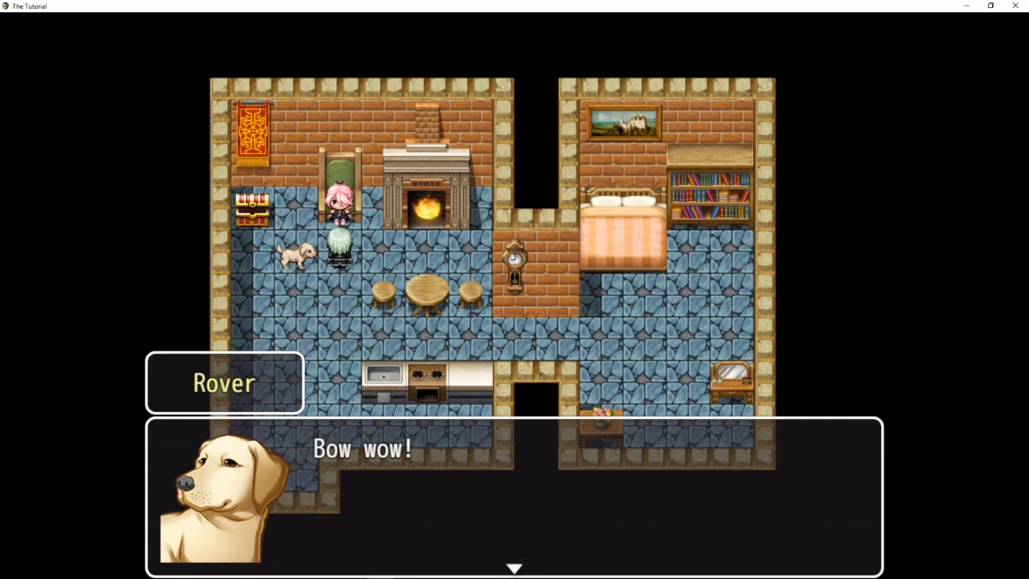
{"action": "key", "text": "Return"}
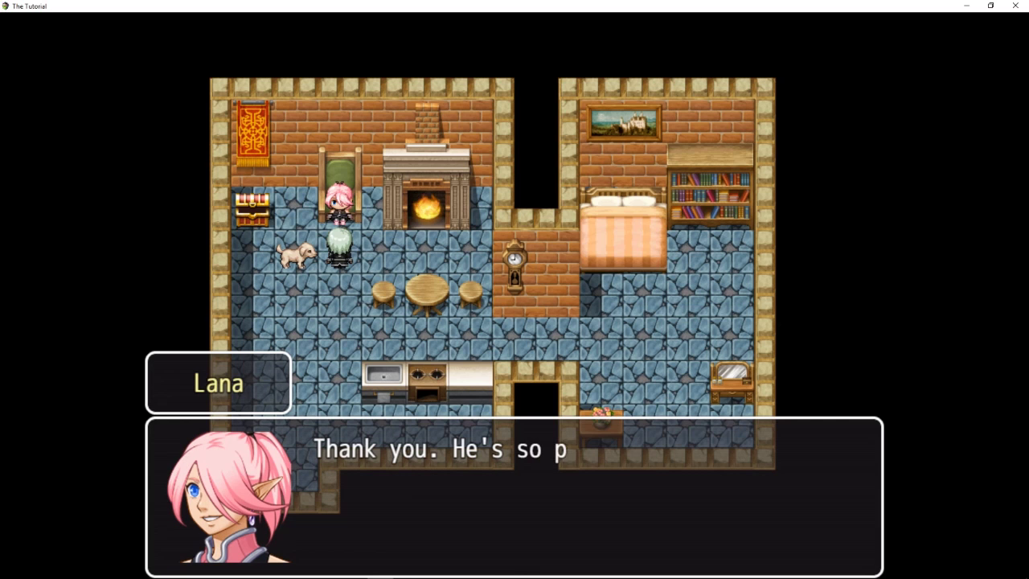
{"action": "key", "text": "Return"}
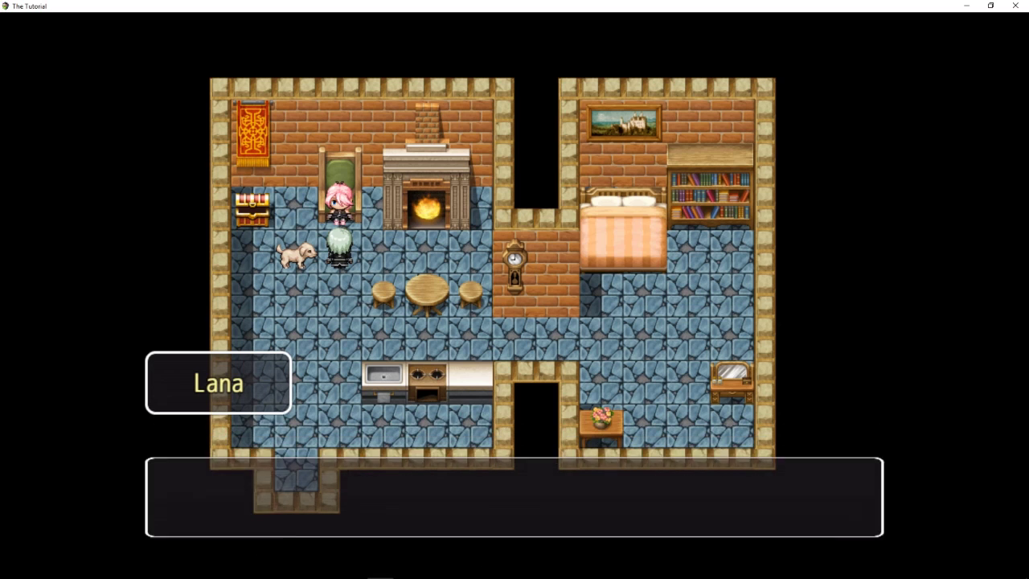
Step away from Lana's chair, talk to Rover, and close his dialogue.
{"action": "key", "text": "Down"}
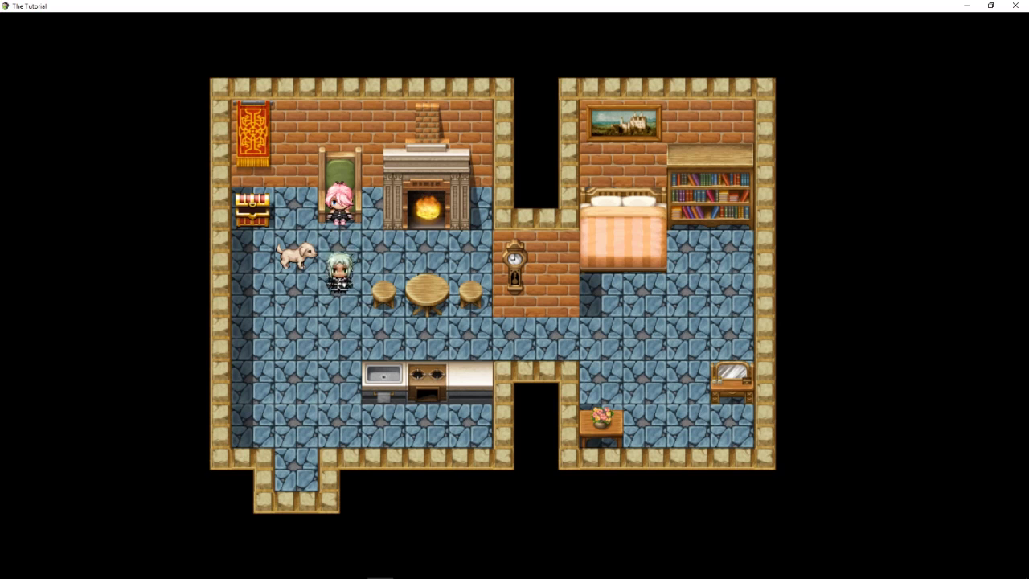
{"action": "key", "text": "Up"}
{"action": "key", "text": "Return"}
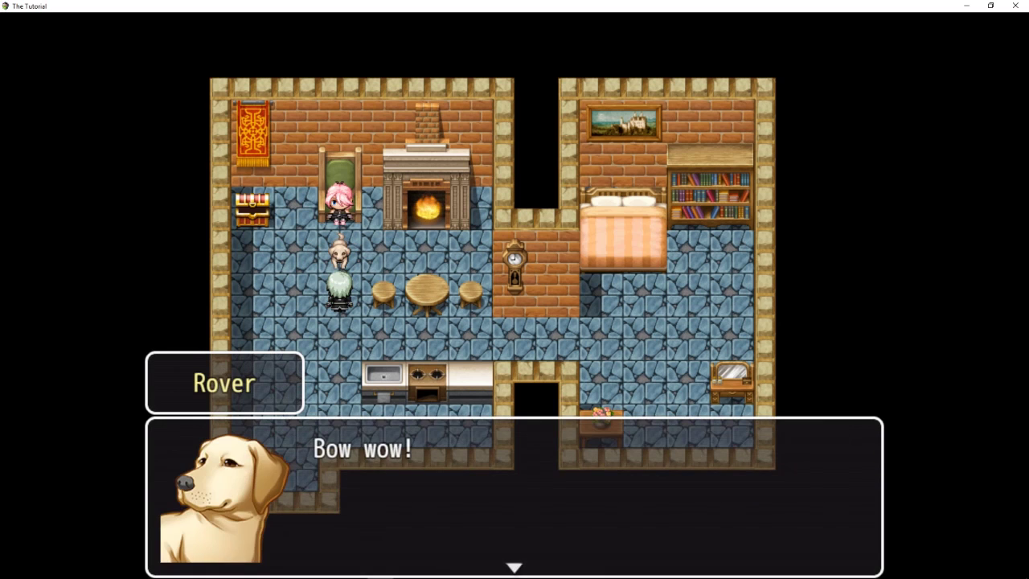
{"action": "key", "text": "Return"}
Walk around Rover back to Lana's chair, talk to her again, and close her dialogue.
{"action": "key", "text": "Left"}
{"action": "key", "text": "Up"}
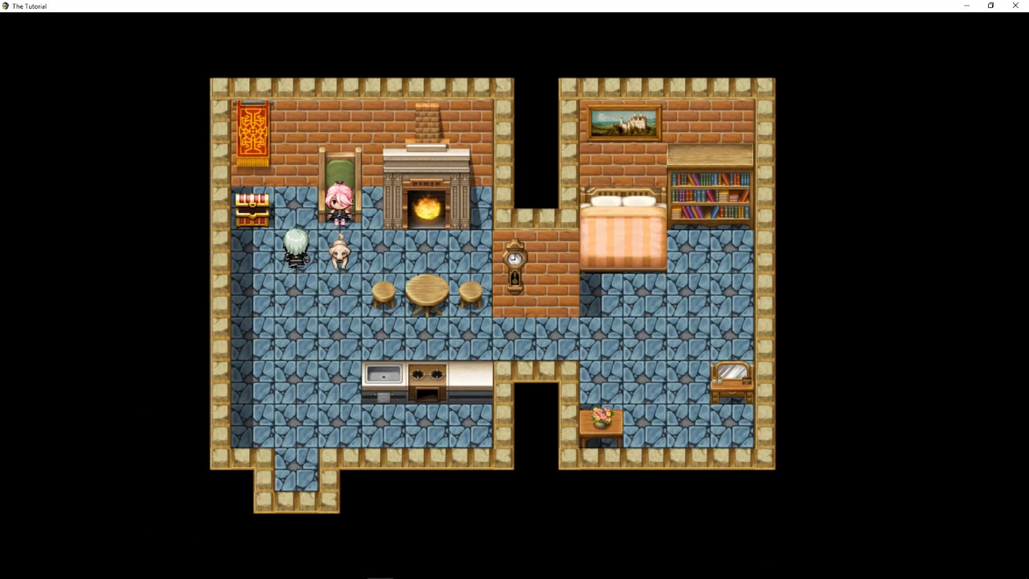
{"action": "key", "text": "Right"}
{"action": "key", "text": "Up"}
{"action": "key", "text": "Return"}
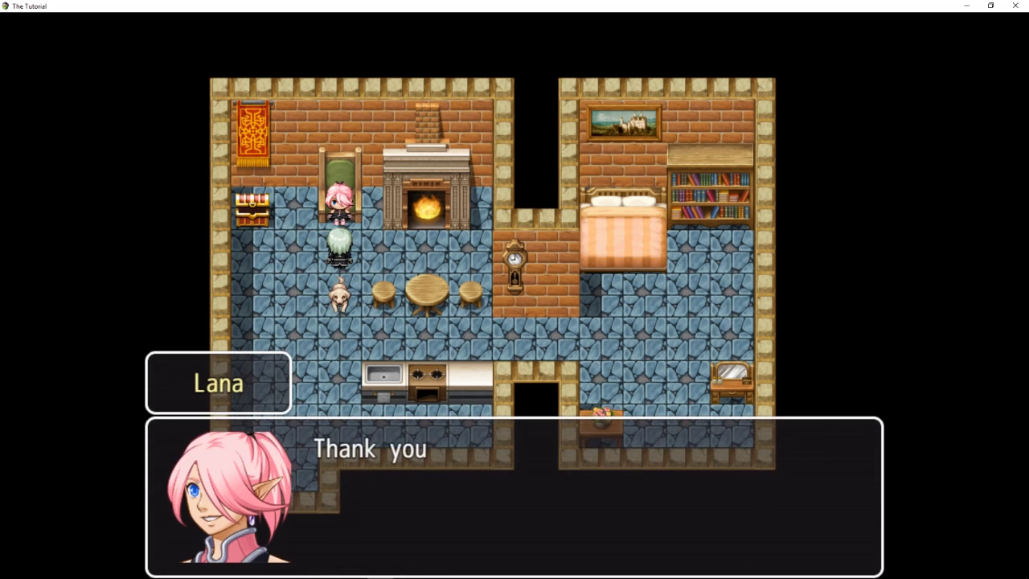
{"action": "key", "text": "Return"}
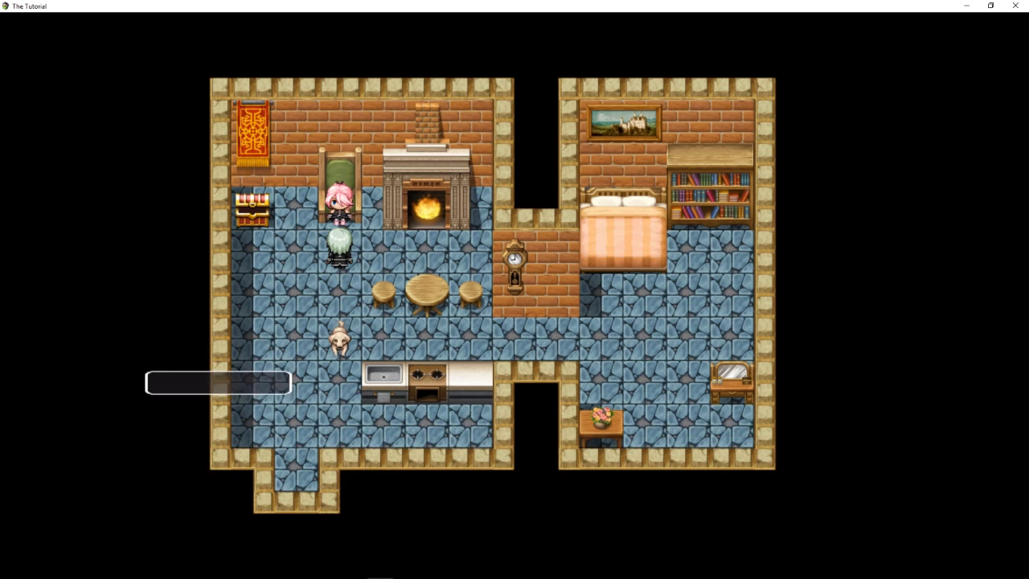
Walk the hero over to the fireplace and face the round table.
{"action": "key", "text": "Right"}
{"action": "key", "text": "Right"}
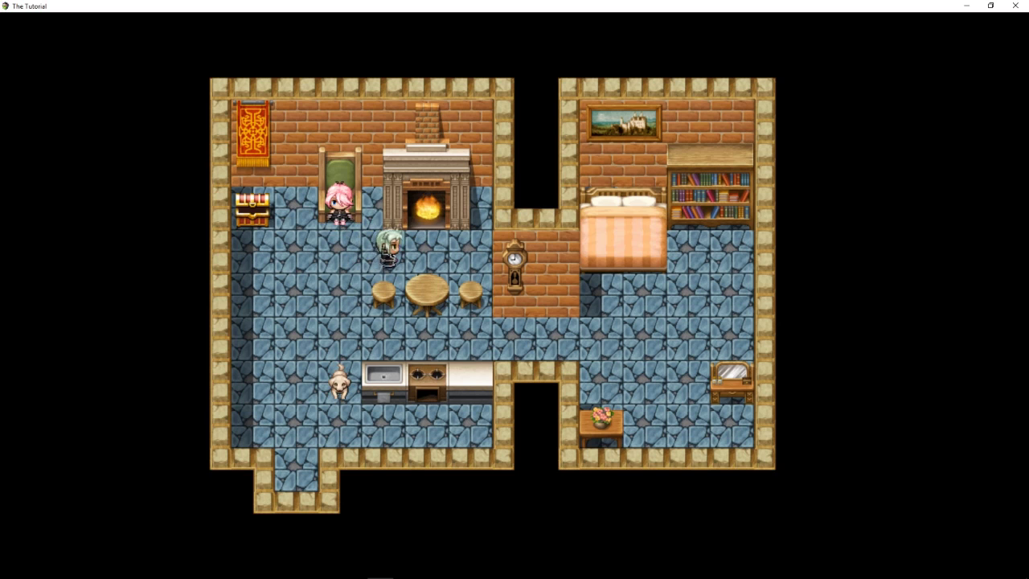
{"action": "key", "text": "Down"}
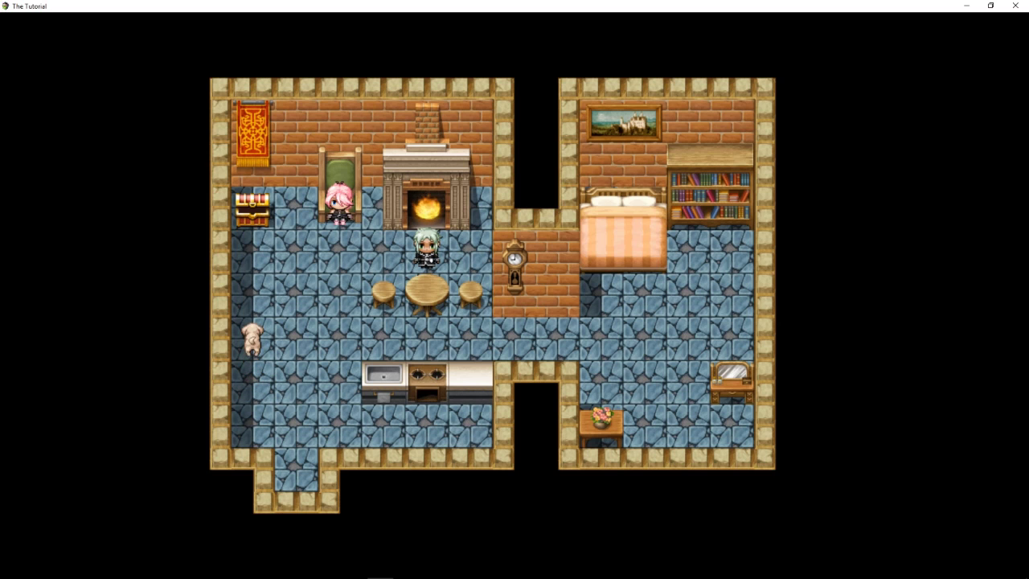
End the current game and return to the title screen.
{"action": "key", "text": "Escape"}
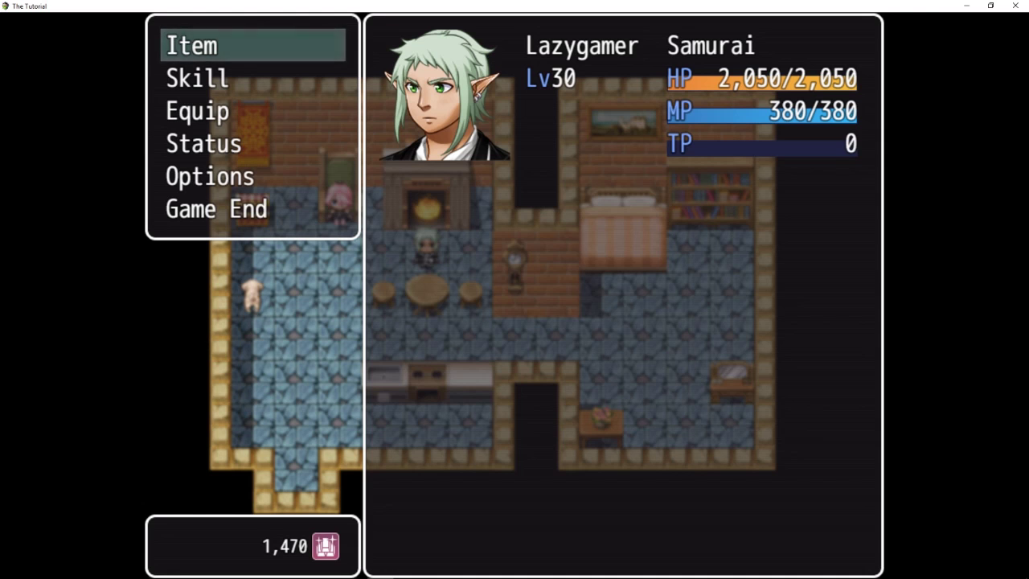
{"action": "key", "text": "Up"}
{"action": "key", "text": "Return"}
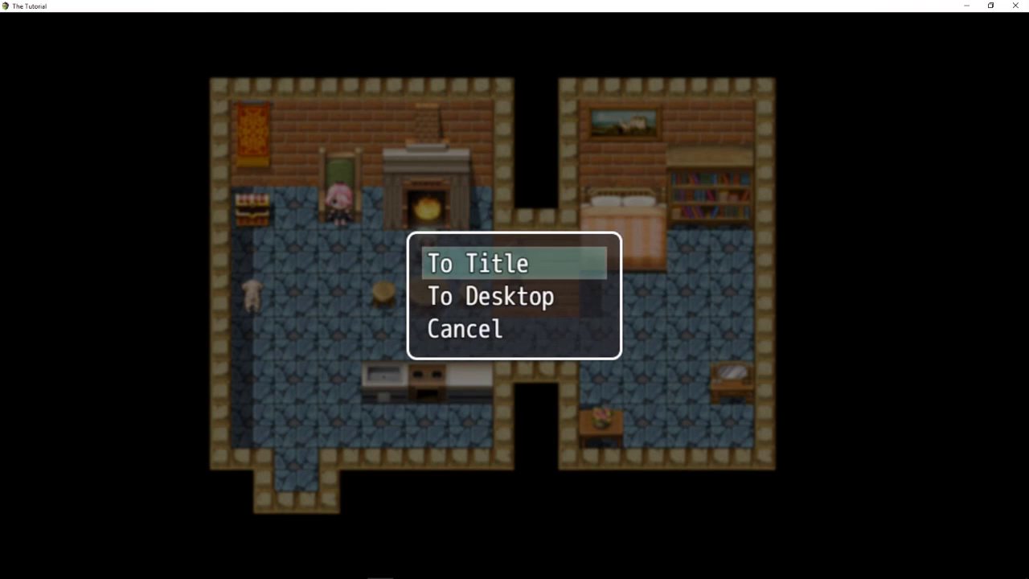
{"action": "key", "text": "Down"}
{"action": "key", "text": "Up"}
{"action": "key", "text": "Down"}
{"action": "key", "text": "Up"}
{"action": "key", "text": "Return"}
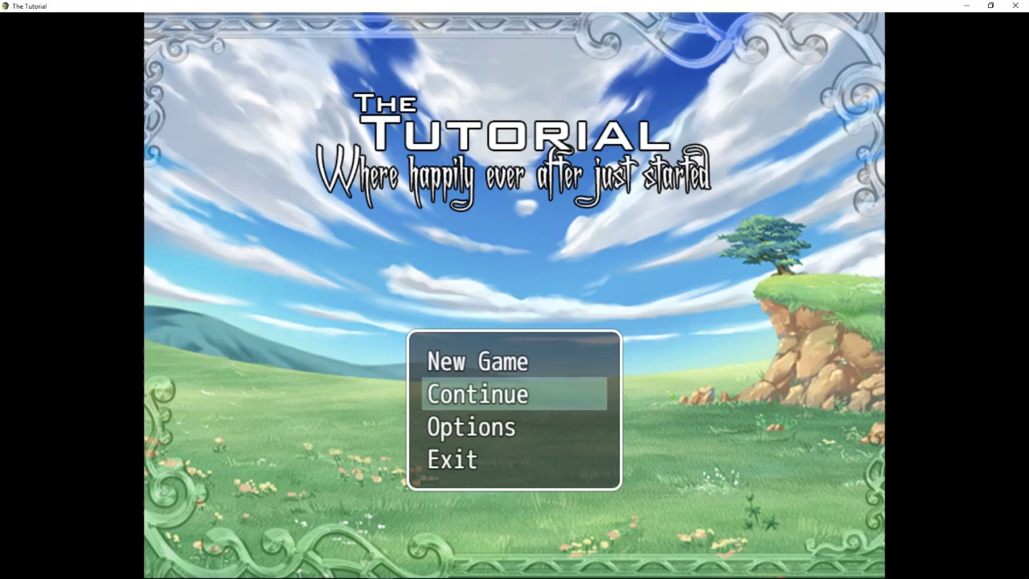
Exit the playtest from the title screen.
{"action": "key", "text": "Down"}
{"action": "key", "text": "Down"}
{"action": "key", "text": "Return"}
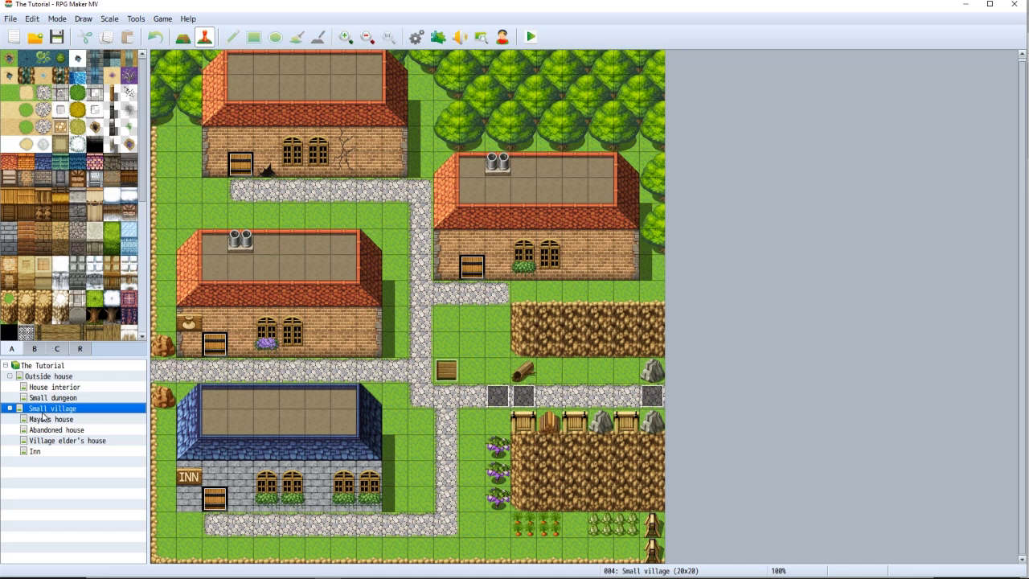
Check the first page of the Self trigger event at 14,13 on the Small village map and close it.
{"action": "left_click", "coordinate": [524, 401]}
{"action": "double_click", "coordinate": [524, 401]}
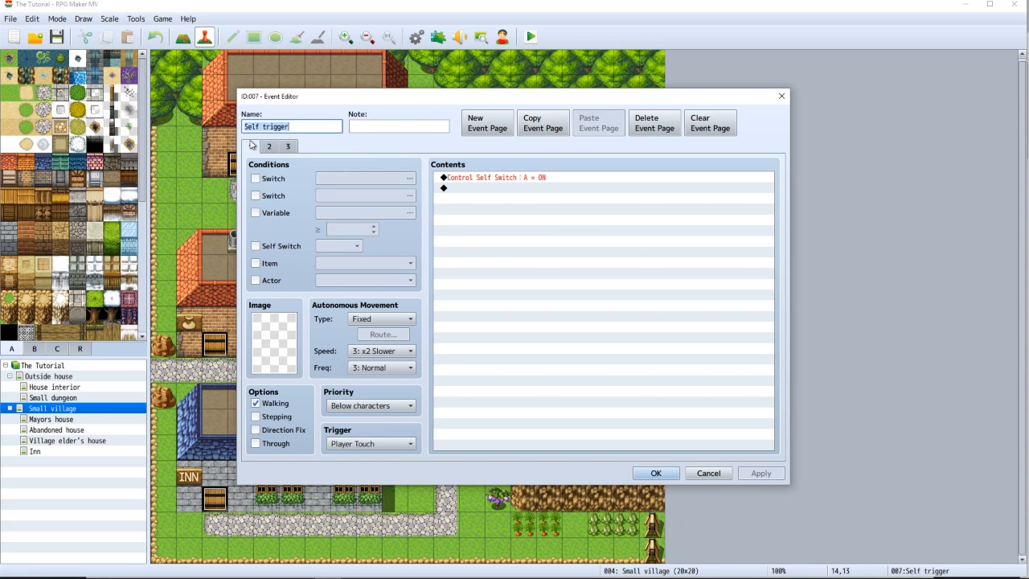
{"action": "left_click", "coordinate": [657, 472]}
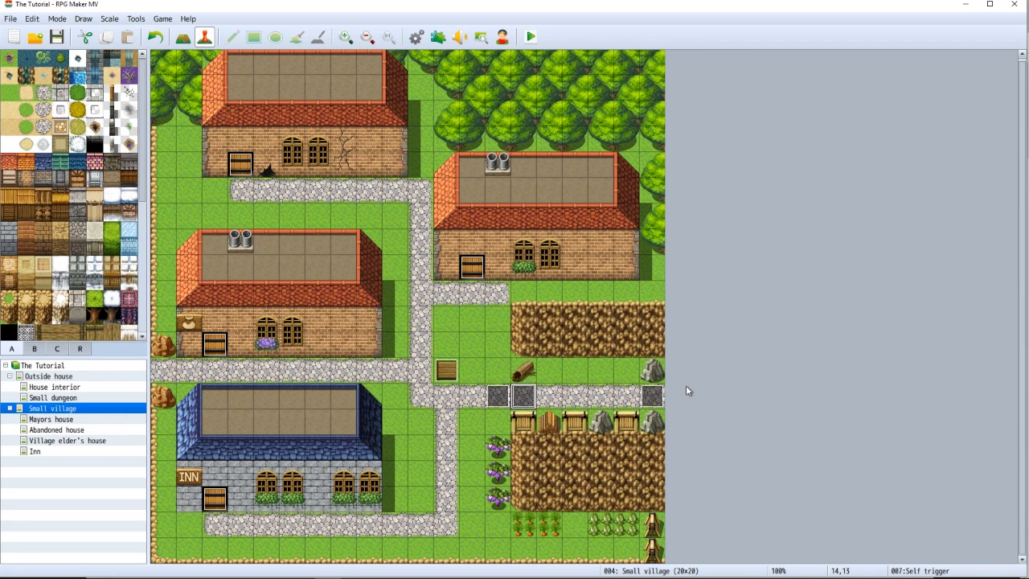
Review page 2 of the Self trigger event, covering its dialogue, party member removal, plugin commands, Lana's movement route and switches.
{"action": "double_click", "coordinate": [523, 401]}
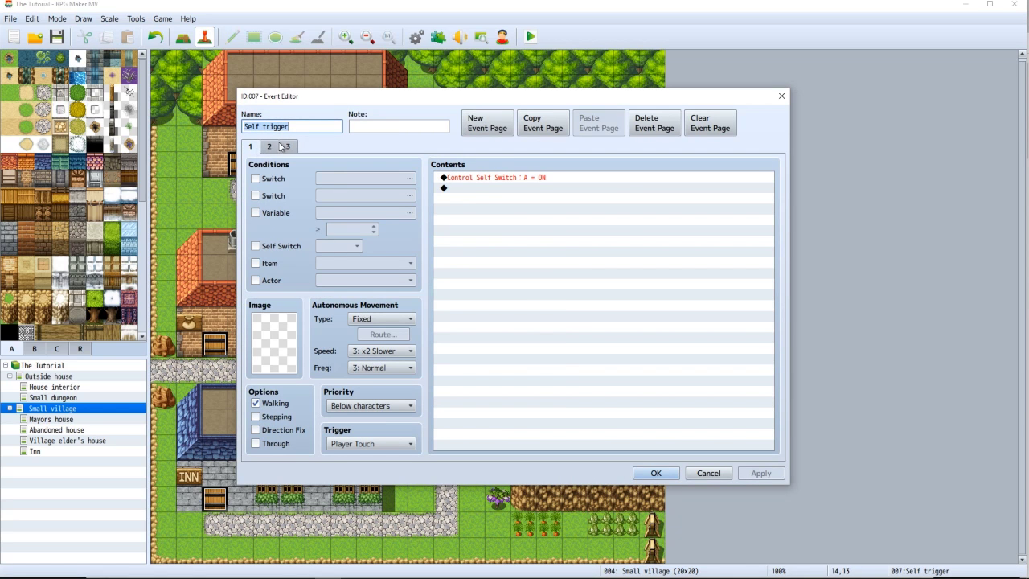
{"action": "left_click", "coordinate": [270, 146]}
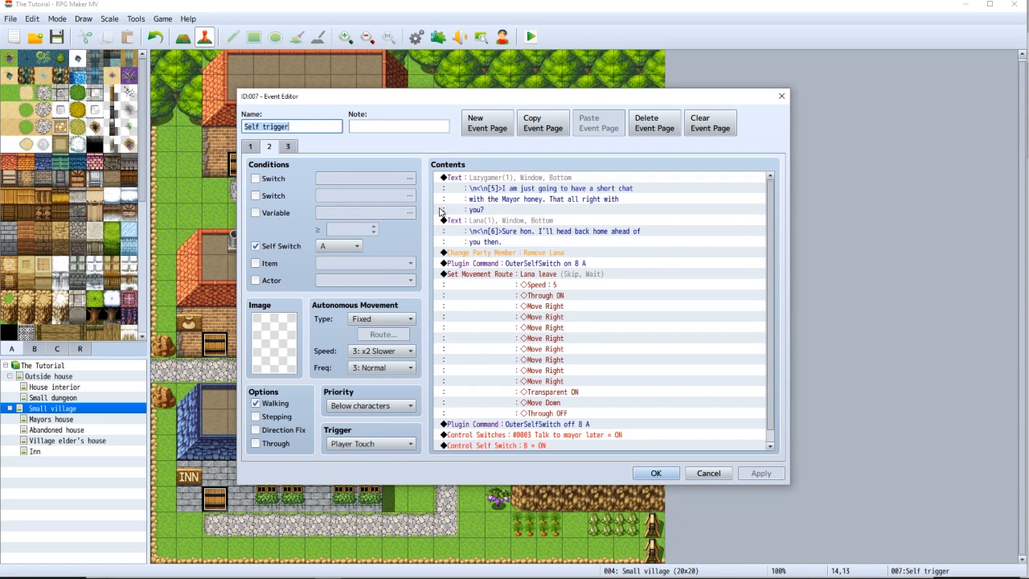
{"action": "left_click", "coordinate": [488, 180]}
{"action": "left_click", "coordinate": [491, 231]}
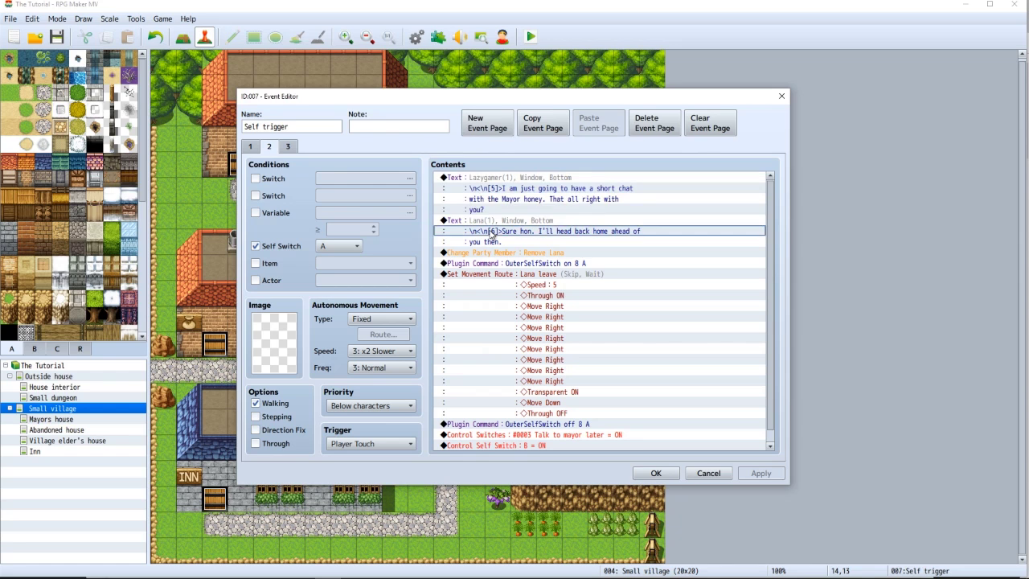
{"action": "left_click", "coordinate": [493, 252]}
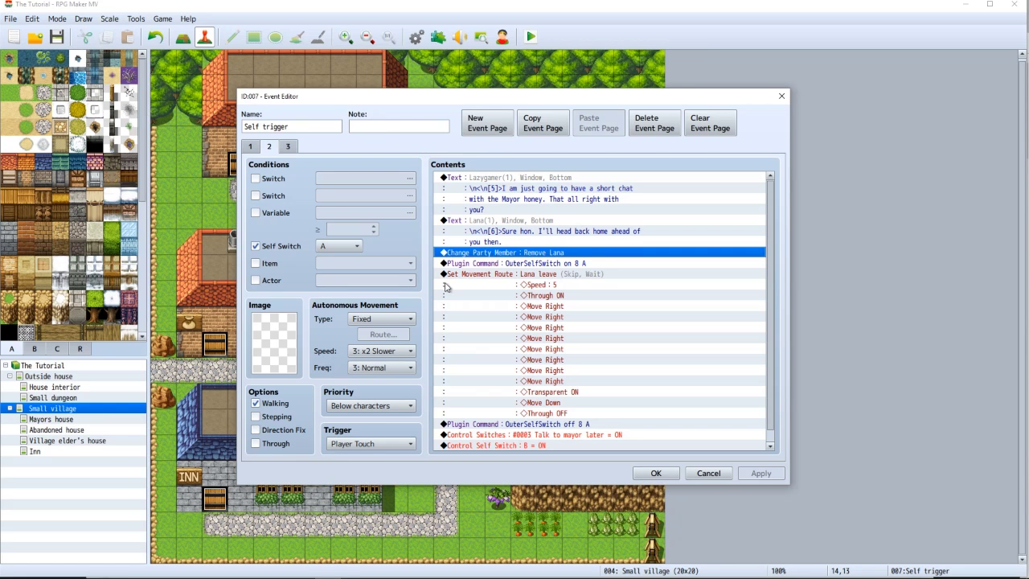
{"action": "left_click", "coordinate": [520, 262]}
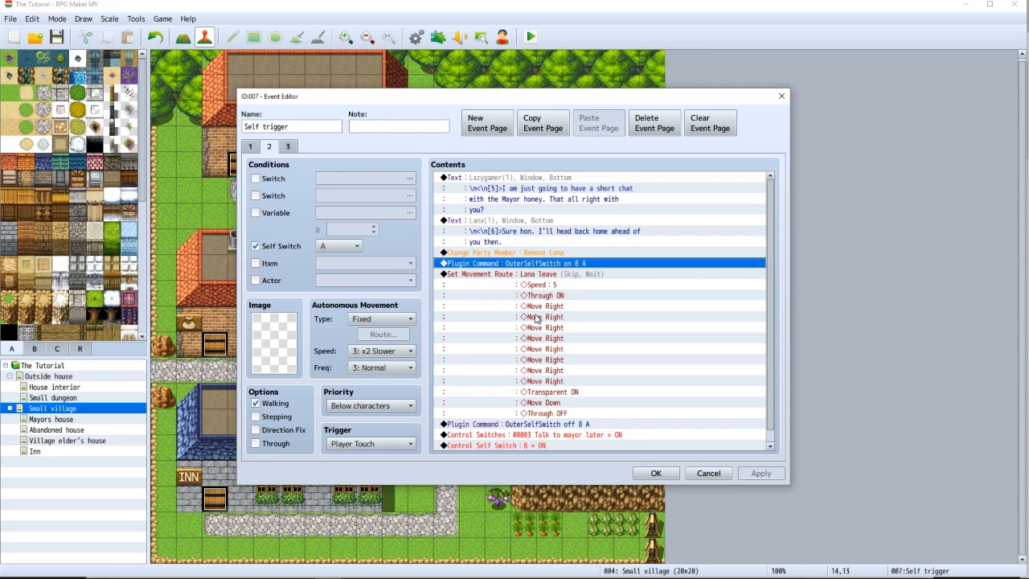
{"action": "scroll", "coordinate": [537, 319], "scroll_direction": "down", "scroll_amount": 1}
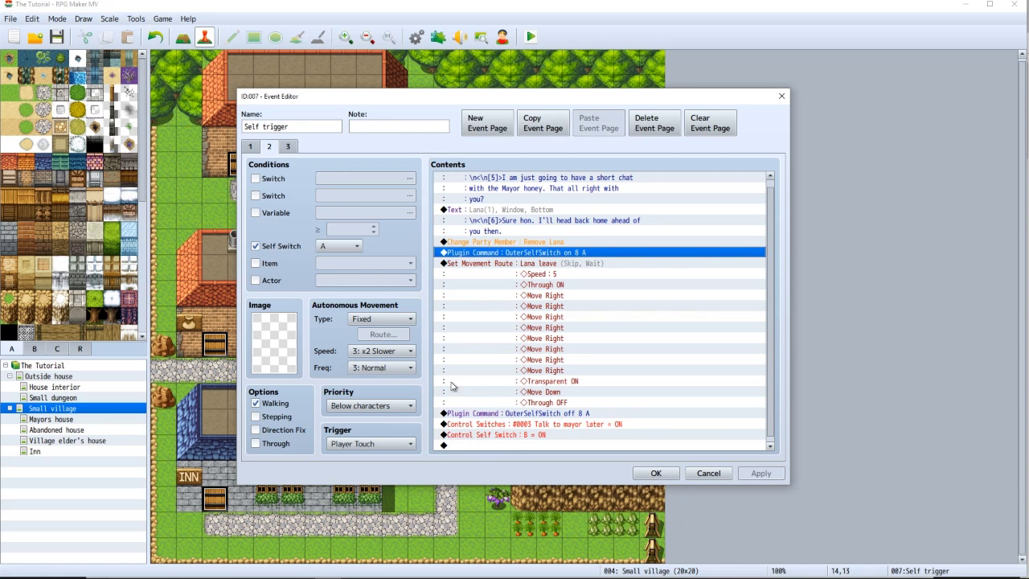
{"action": "left_click", "coordinate": [497, 424]}
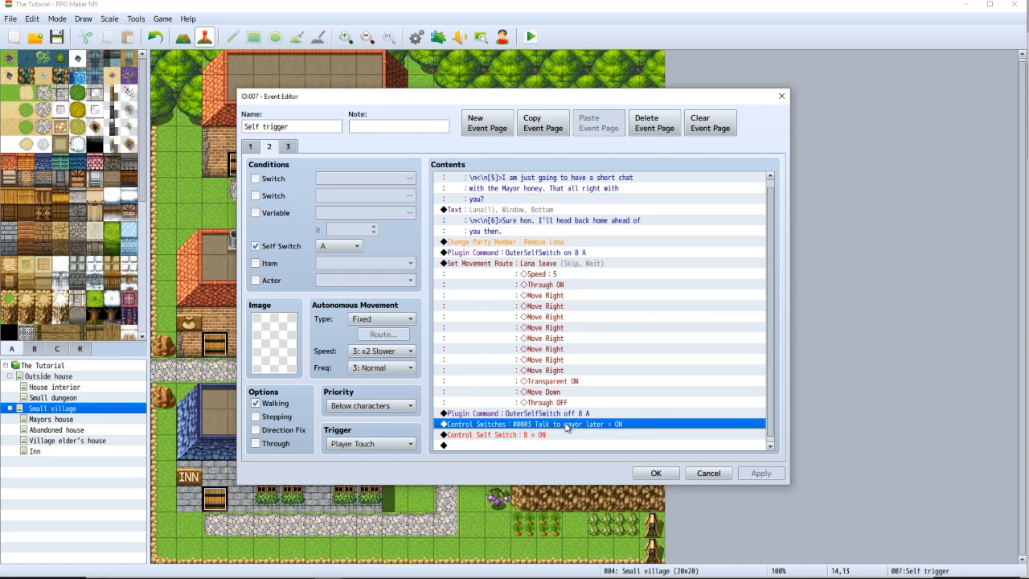
{"action": "left_click", "coordinate": [655, 472]}
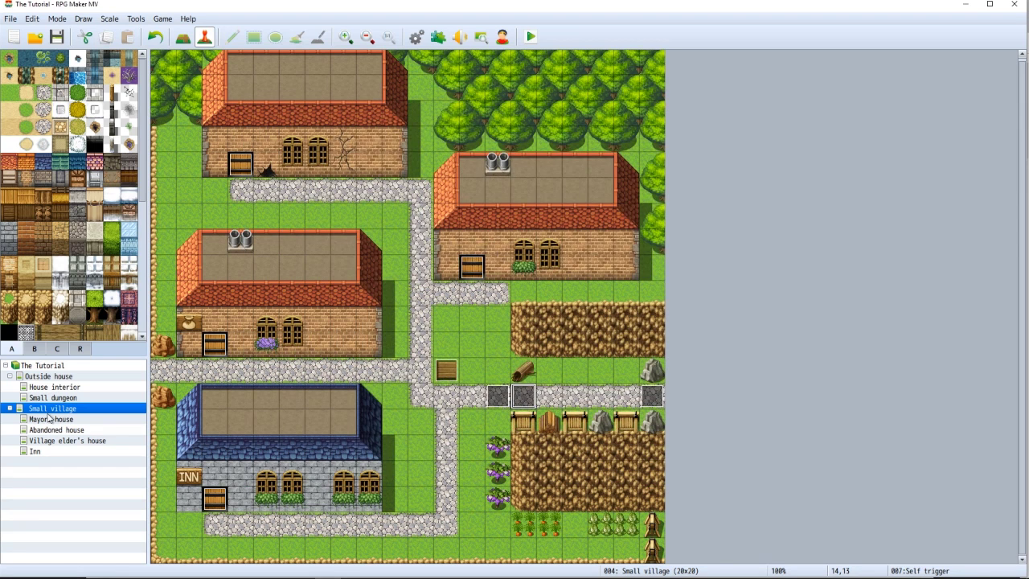
Open the Mayor event on the Mayors house map and examine the puppy purchase commands on its page 2.
{"action": "left_click", "coordinate": [71, 419]}
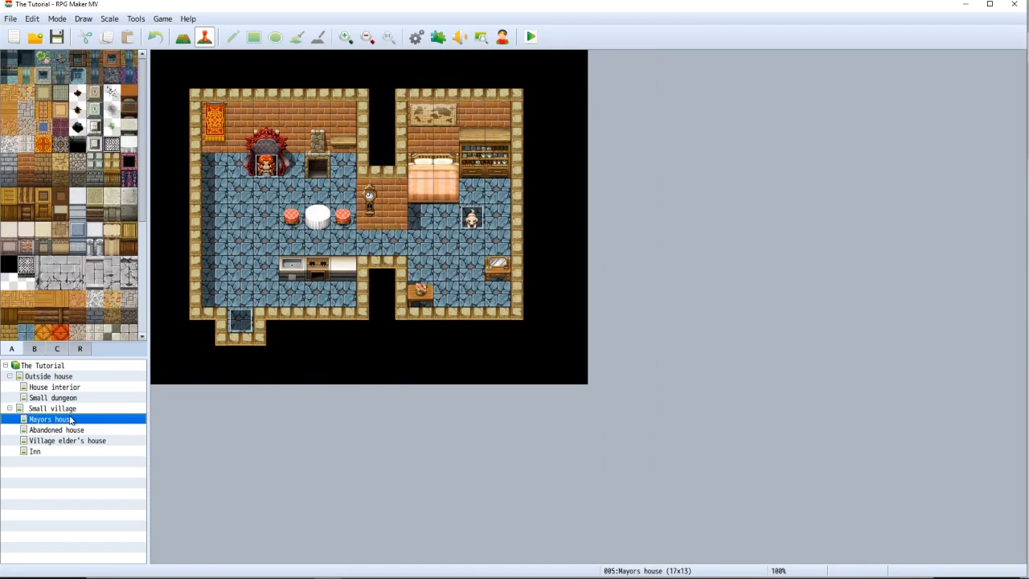
{"action": "double_click", "coordinate": [270, 169]}
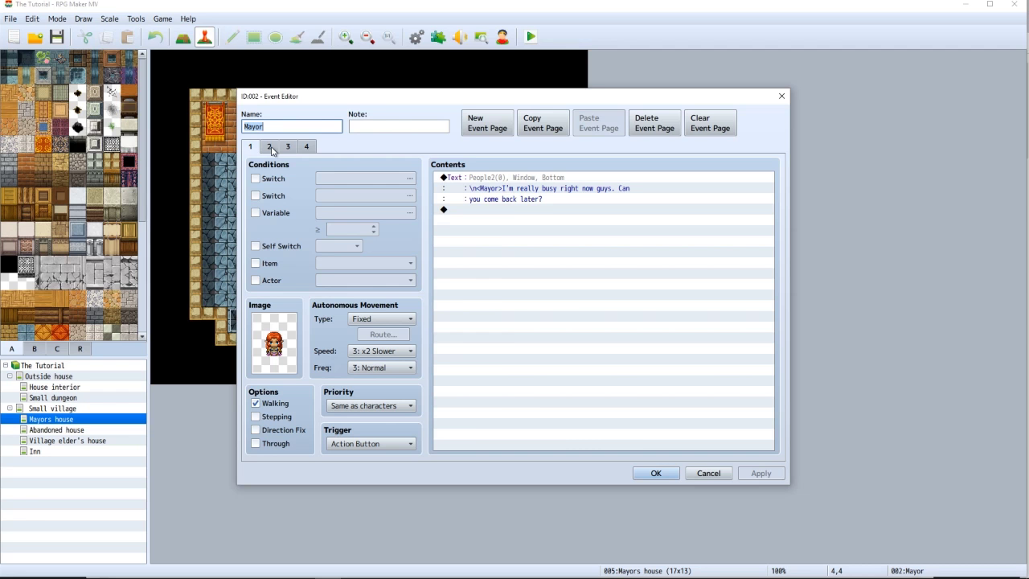
{"action": "left_click", "coordinate": [270, 147]}
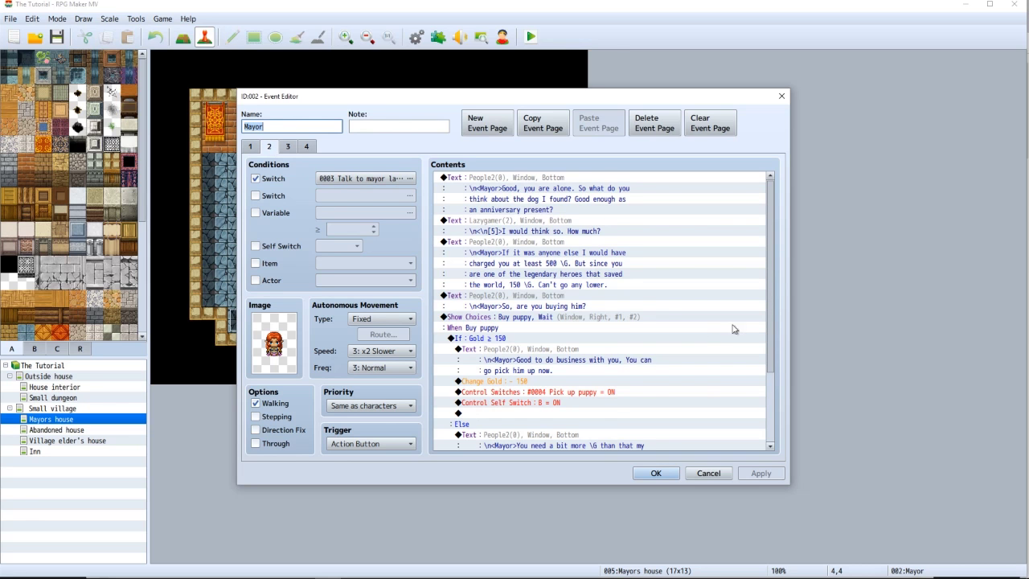
{"action": "scroll", "coordinate": [640, 299], "scroll_direction": "down", "scroll_amount": 2}
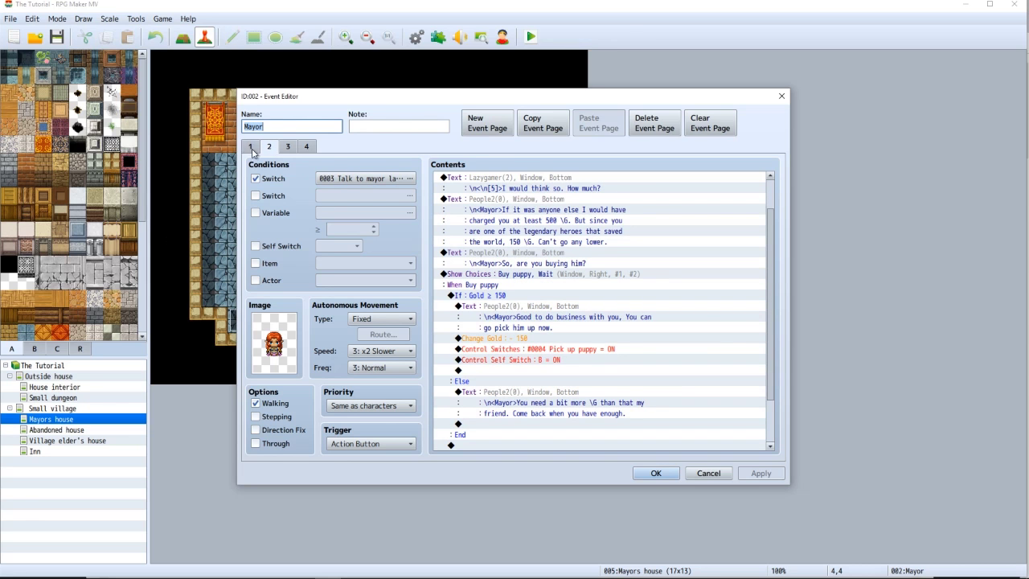
Check the Mayor event's page 1 dialogue, compare it with the puppy sale commands on page 2, and close the event.
{"action": "left_click", "coordinate": [250, 148]}
{"action": "left_click", "coordinate": [533, 183]}
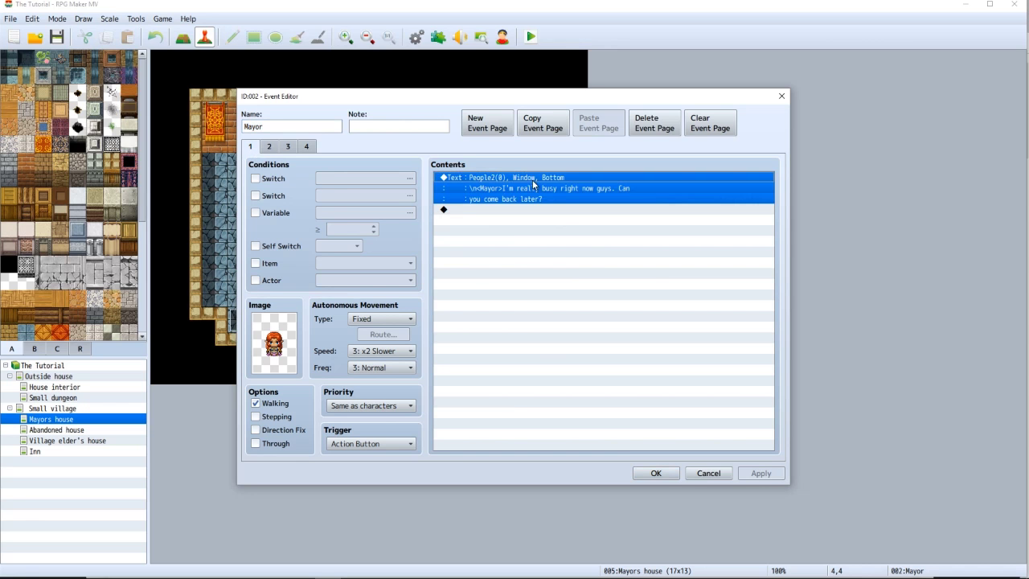
{"action": "left_click", "coordinate": [276, 149]}
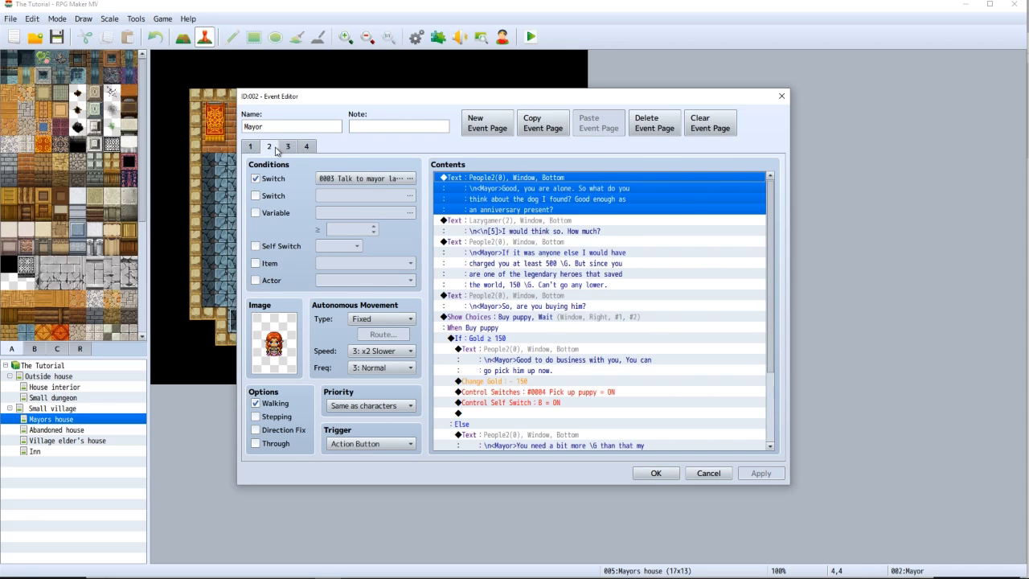
{"action": "scroll", "coordinate": [593, 293], "scroll_direction": "down", "scroll_amount": 3}
{"action": "scroll", "coordinate": [592, 292], "scroll_direction": "down", "scroll_amount": 1}
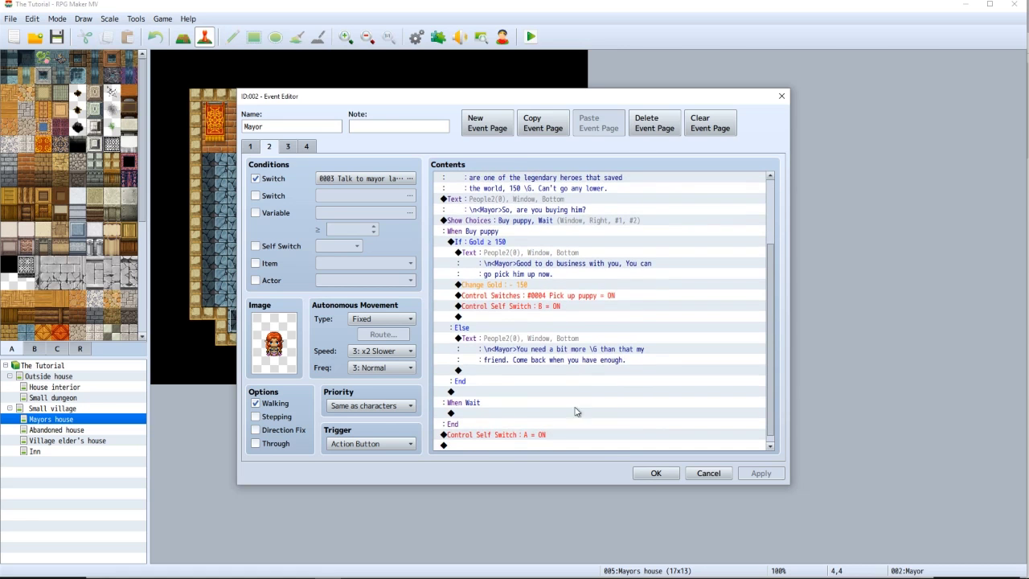
{"action": "left_click", "coordinate": [656, 474]}
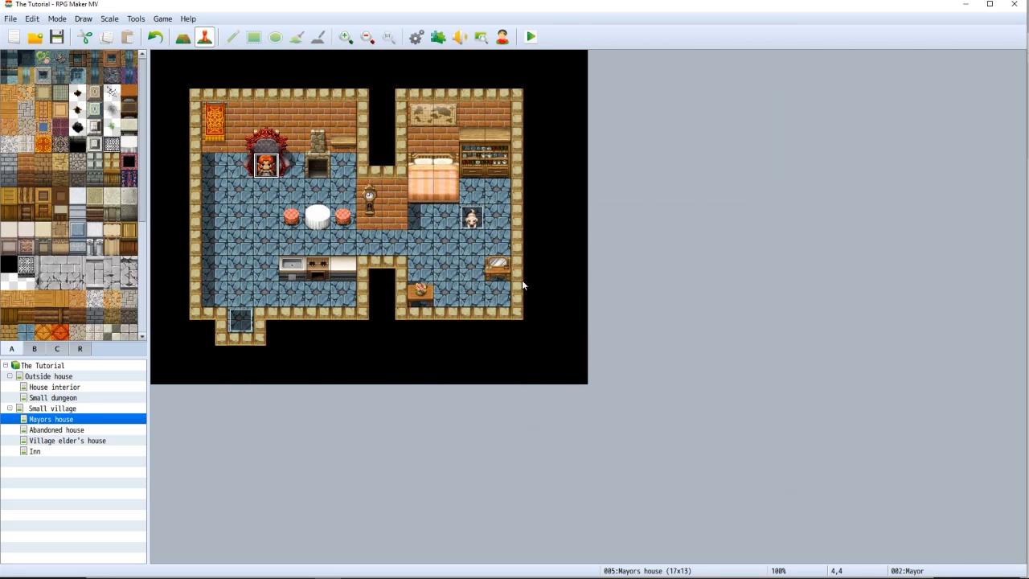
Reopen the Mayor event and examine the Pick up puppy switch and self switch B commands in page 2's purchase branch.
{"action": "double_click", "coordinate": [267, 165]}
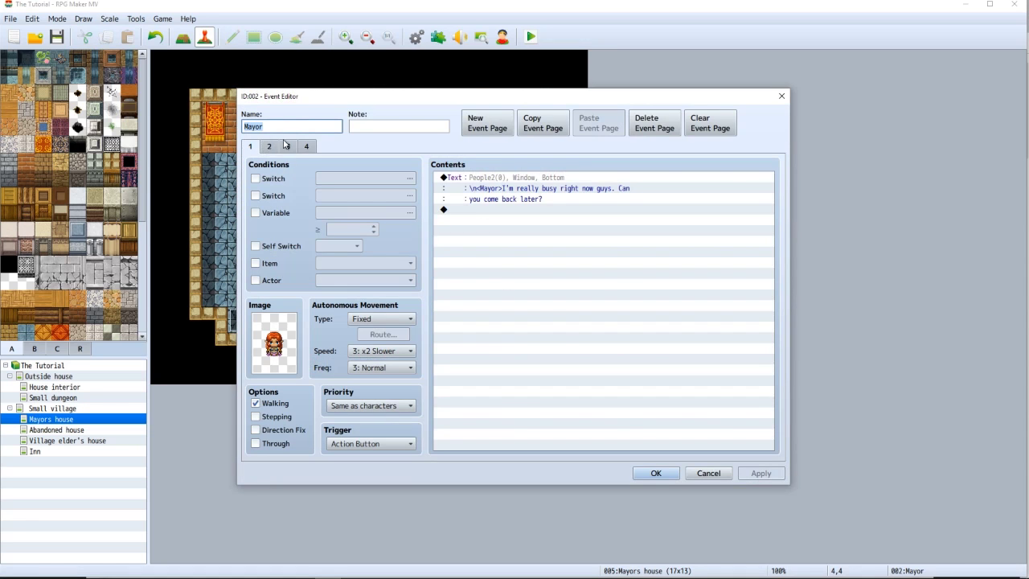
{"action": "left_click", "coordinate": [275, 148]}
{"action": "scroll", "coordinate": [476, 273], "scroll_direction": "down", "scroll_amount": 3}
{"action": "scroll", "coordinate": [476, 274], "scroll_direction": "down", "scroll_amount": 3}
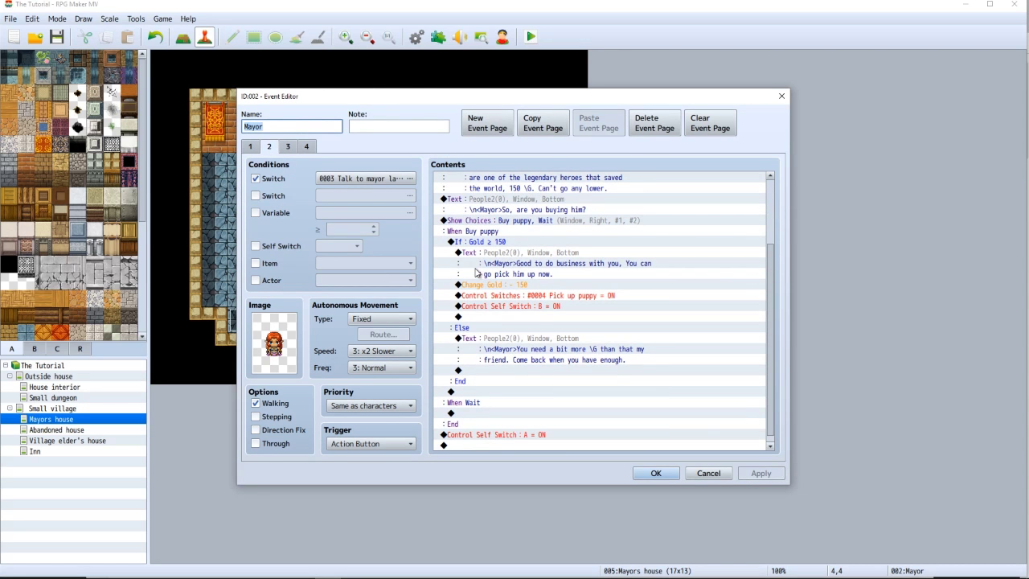
{"action": "left_click", "coordinate": [523, 300]}
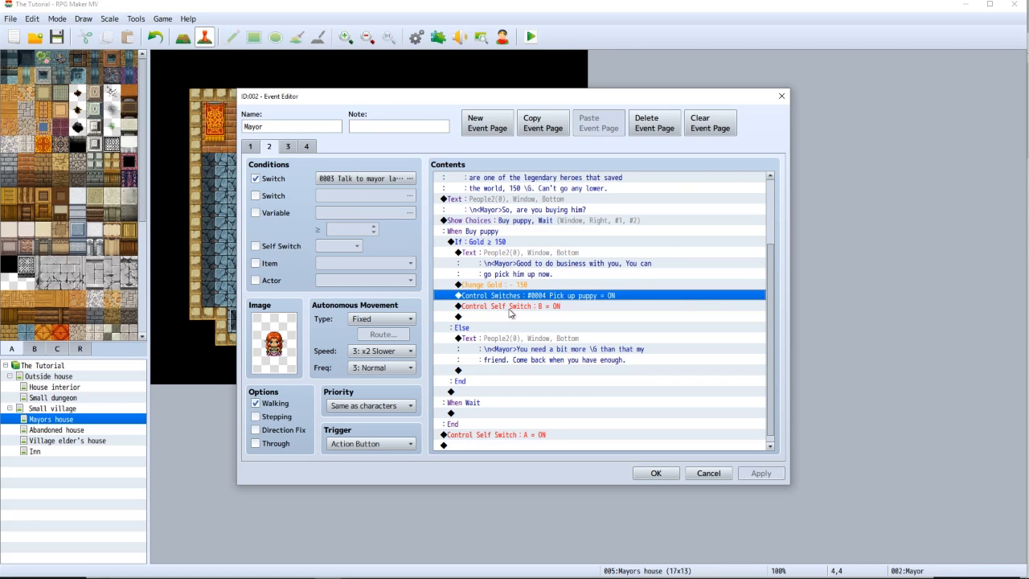
{"action": "left_click", "coordinate": [510, 310]}
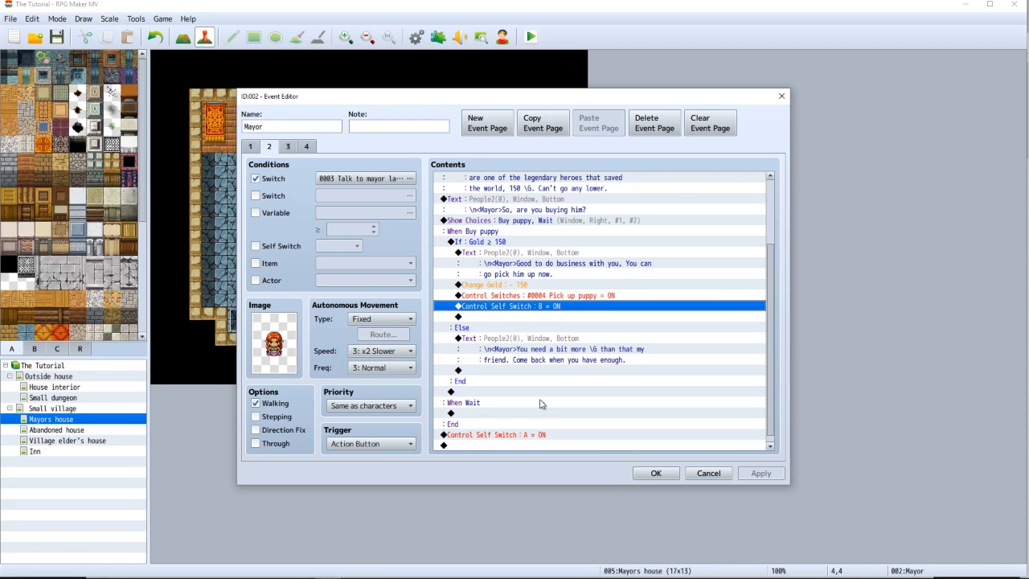
Inspect the settings of the Control Switches command for 0004 Pick up puppy and close them.
{"action": "double_click", "coordinate": [566, 296]}
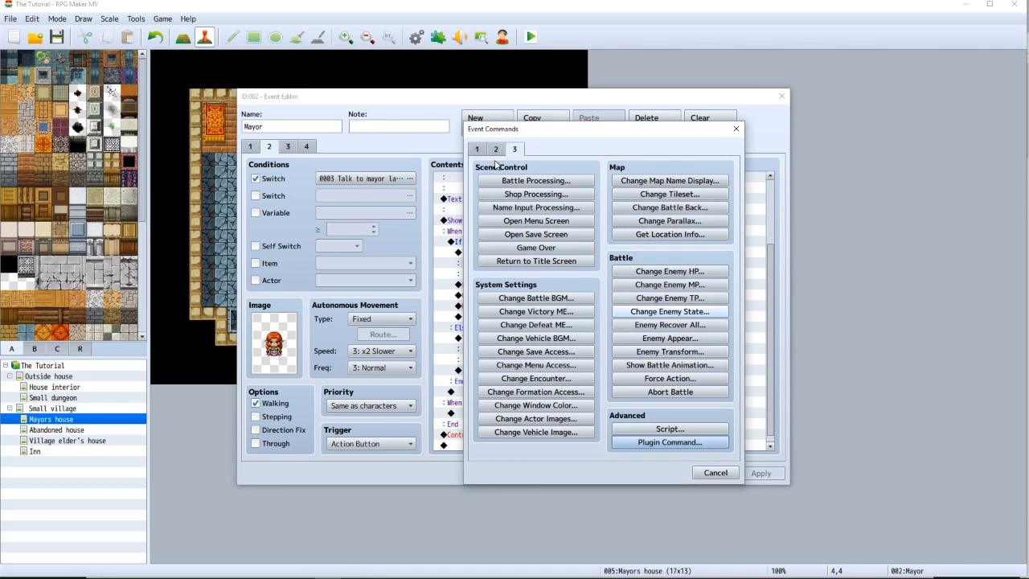
{"action": "left_click", "coordinate": [701, 472]}
{"action": "double_click", "coordinate": [611, 295]}
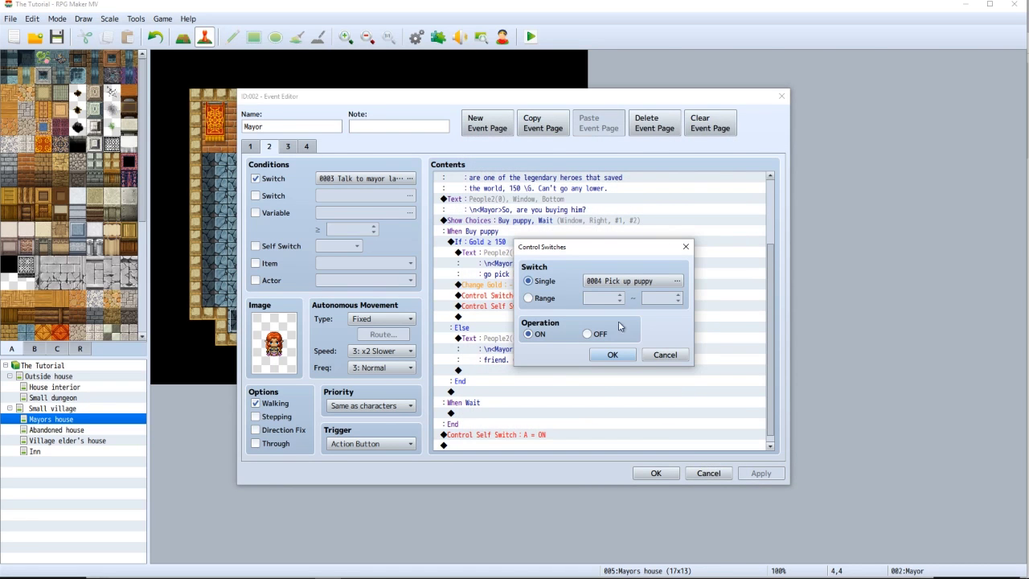
{"action": "left_click", "coordinate": [631, 354]}
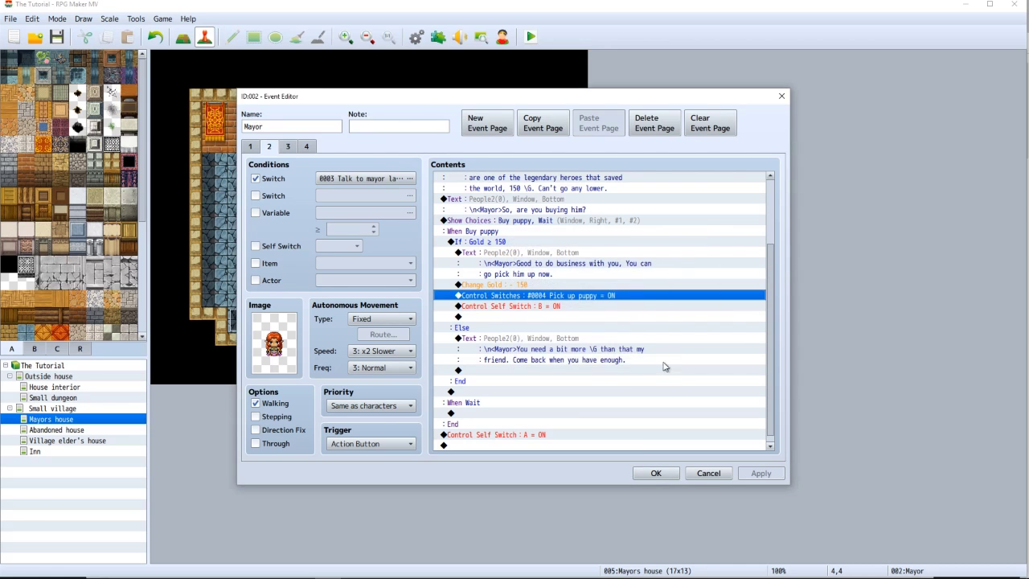
Review the gold condition block and the dialogue leading up to it on the Mayor event's page 2, and close the event.
{"action": "scroll", "coordinate": [565, 418], "scroll_direction": "up", "scroll_amount": 1}
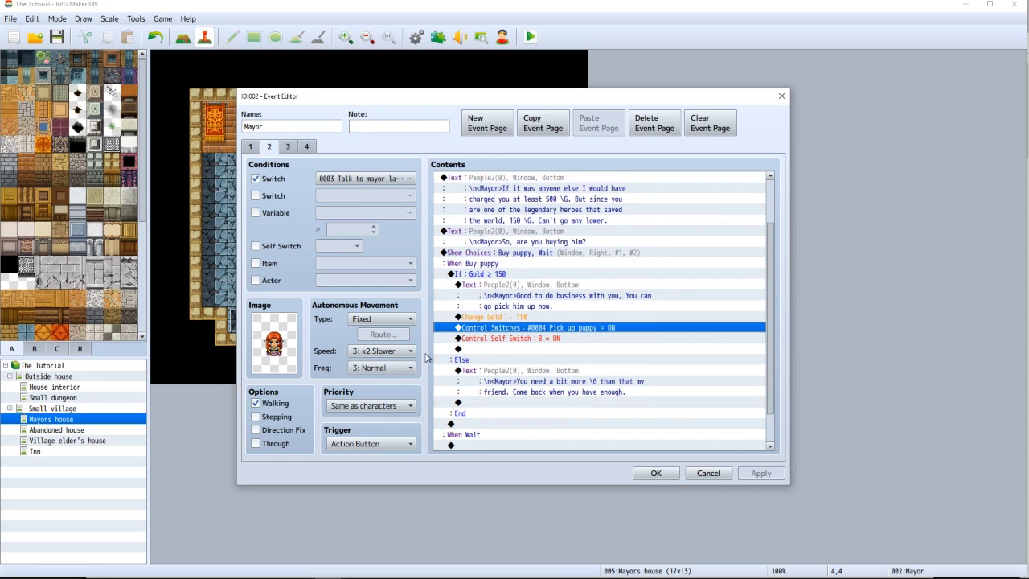
{"action": "left_click", "coordinate": [465, 277]}
{"action": "scroll", "coordinate": [471, 281], "scroll_direction": "up", "scroll_amount": 2}
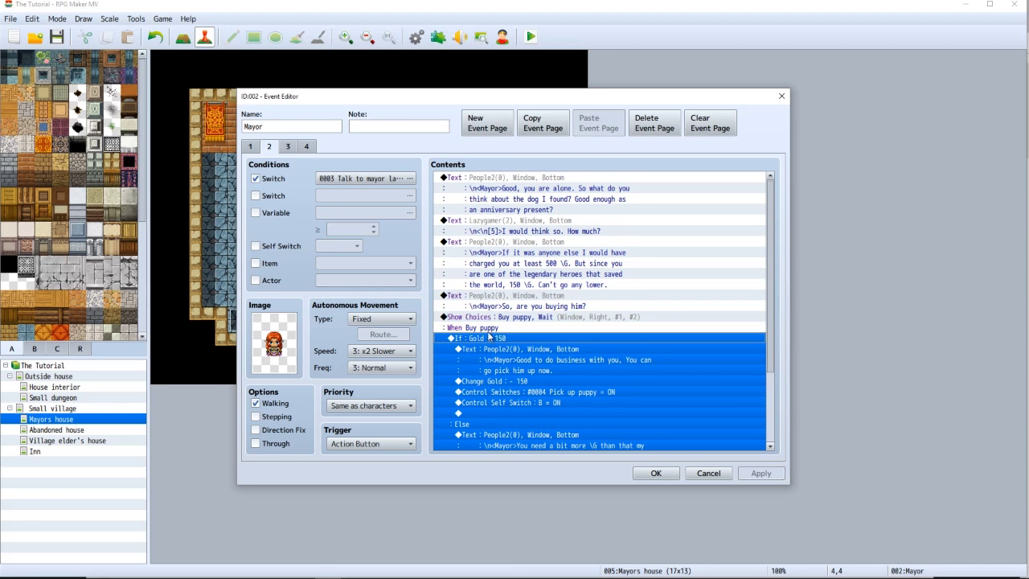
{"action": "left_click", "coordinate": [656, 473]}
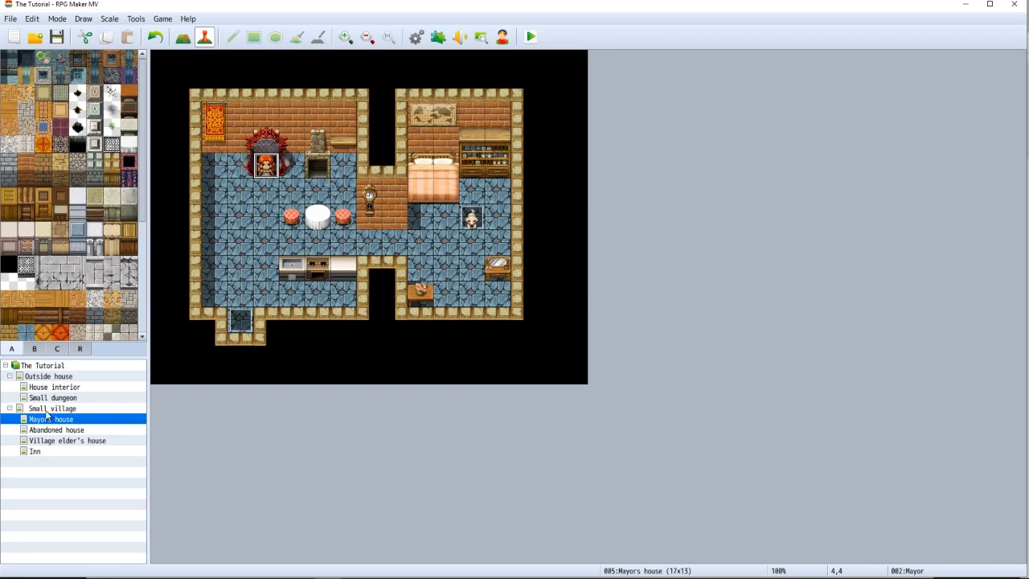
On the Small village map, inspect the OuterSelfSwitch on 8 A plugin command on page 2 of the Self trigger event, and close the event.
{"action": "left_click", "coordinate": [48, 411]}
{"action": "double_click", "coordinate": [523, 398]}
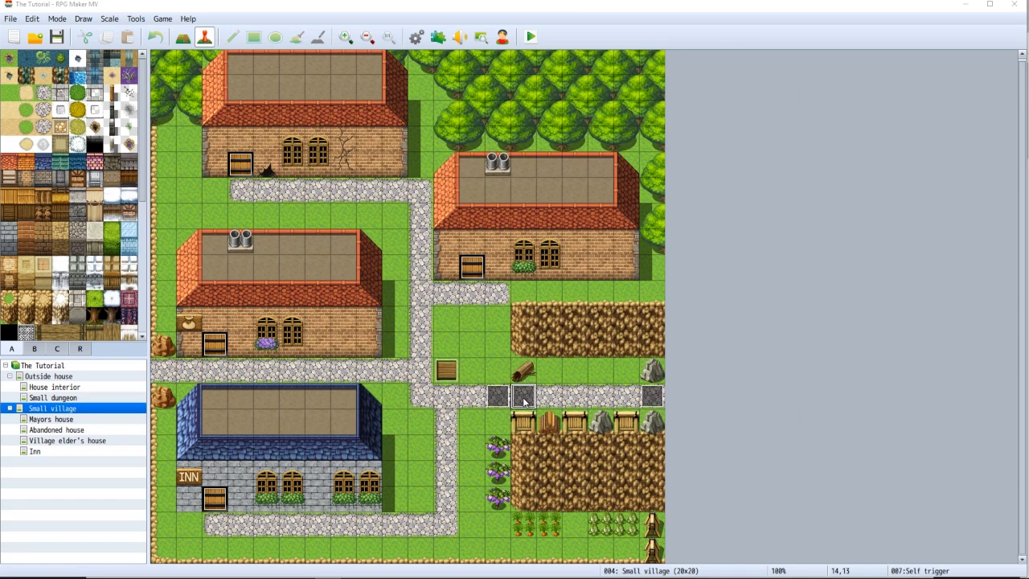
{"action": "left_click", "coordinate": [268, 146]}
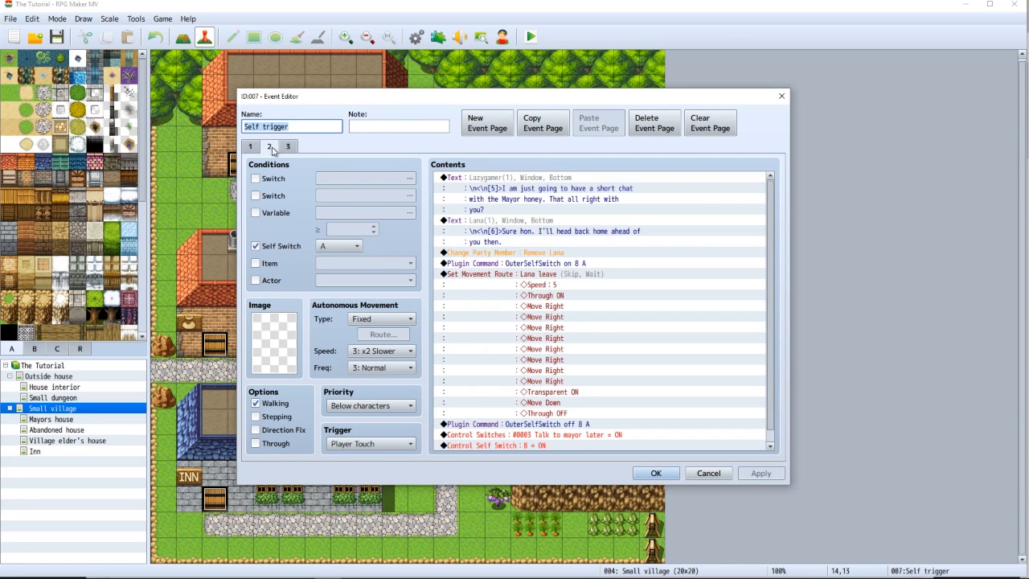
{"action": "scroll", "coordinate": [462, 361], "scroll_direction": "down", "scroll_amount": 1}
{"action": "scroll", "coordinate": [463, 362], "scroll_direction": "up", "scroll_amount": 1}
{"action": "left_click", "coordinate": [536, 264]}
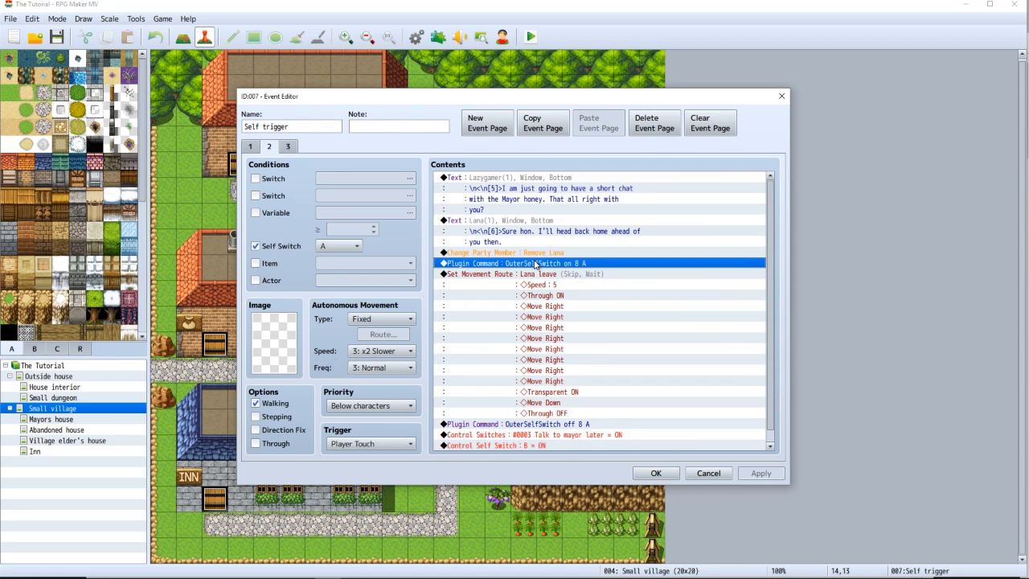
{"action": "double_click", "coordinate": [536, 265]}
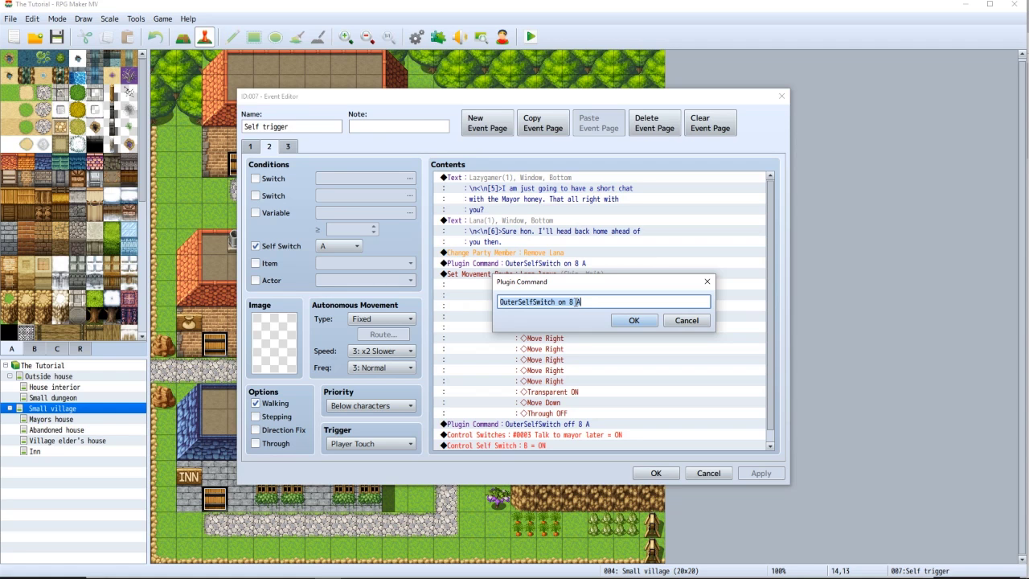
{"action": "left_click", "coordinate": [573, 301]}
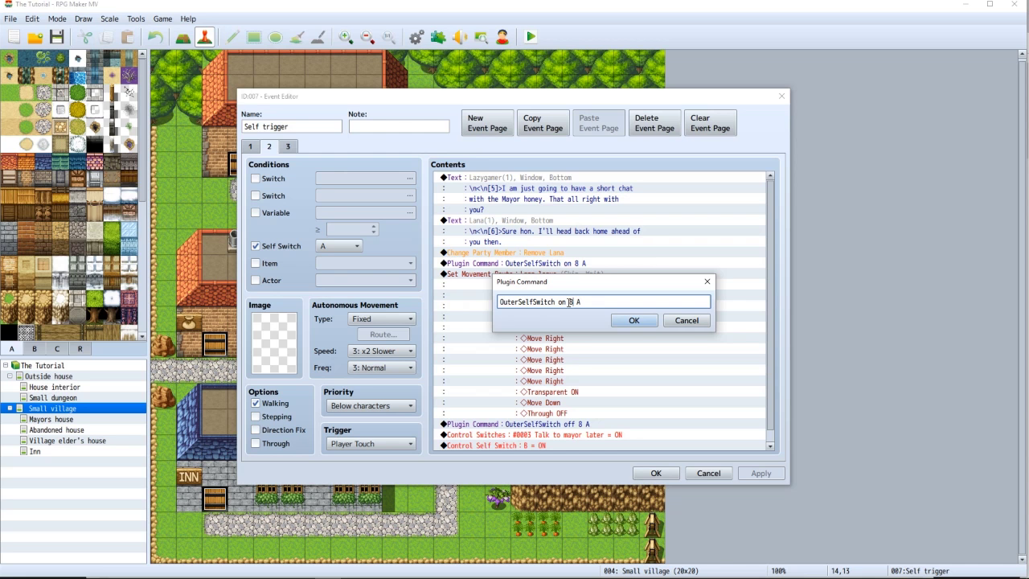
{"action": "left_click", "coordinate": [633, 320]}
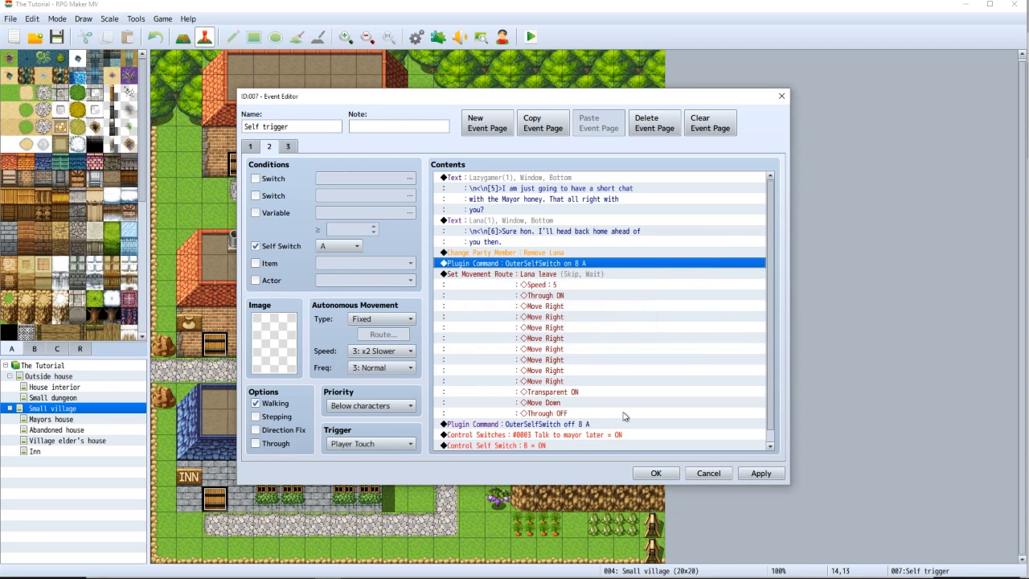
{"action": "left_click", "coordinate": [656, 472]}
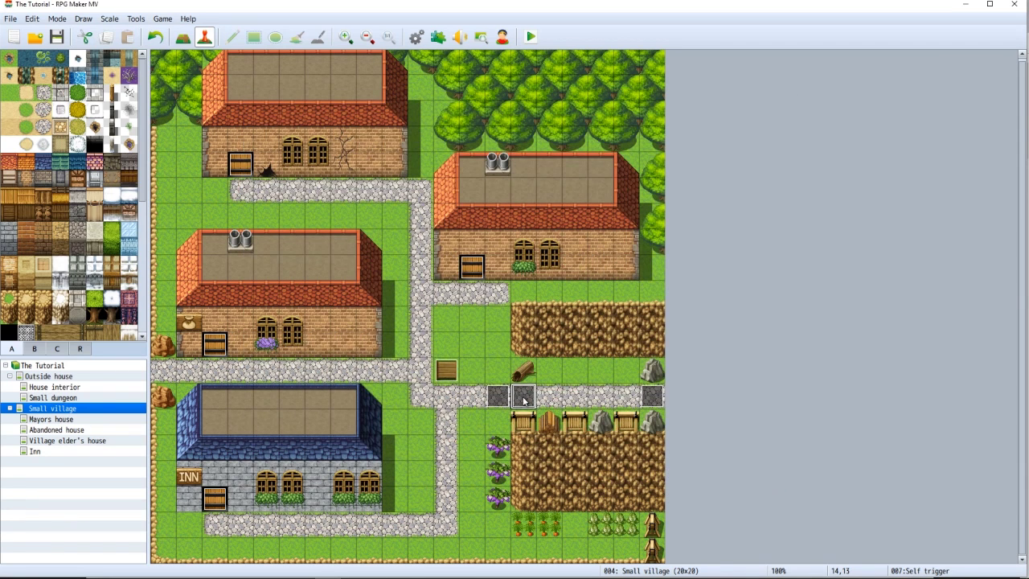
Review both pages of the Lana leave event at 13,13, including page 1's self switch command and page 2's condition and image, and close it.
{"action": "double_click", "coordinate": [490, 395]}
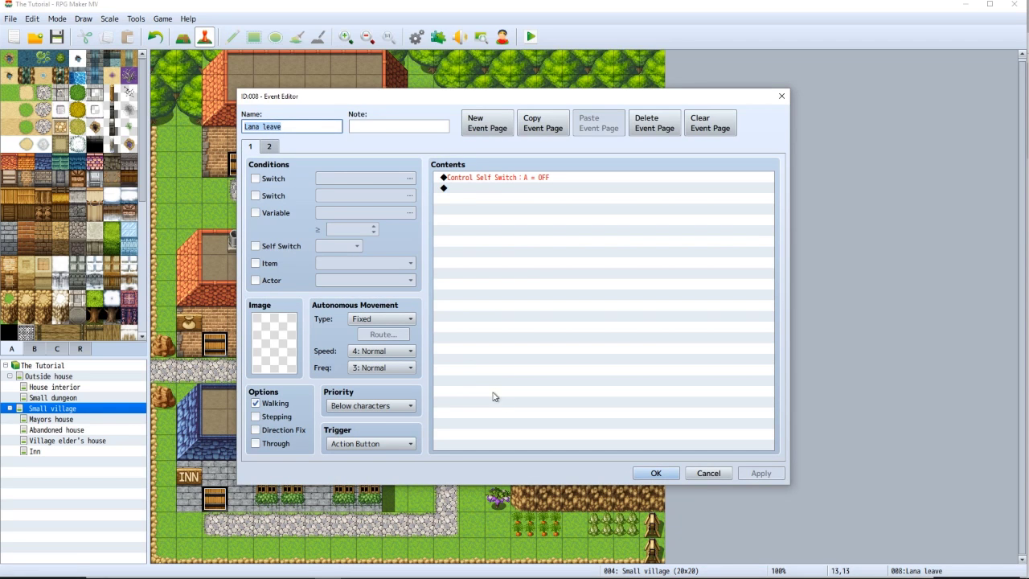
{"action": "left_click", "coordinate": [535, 180]}
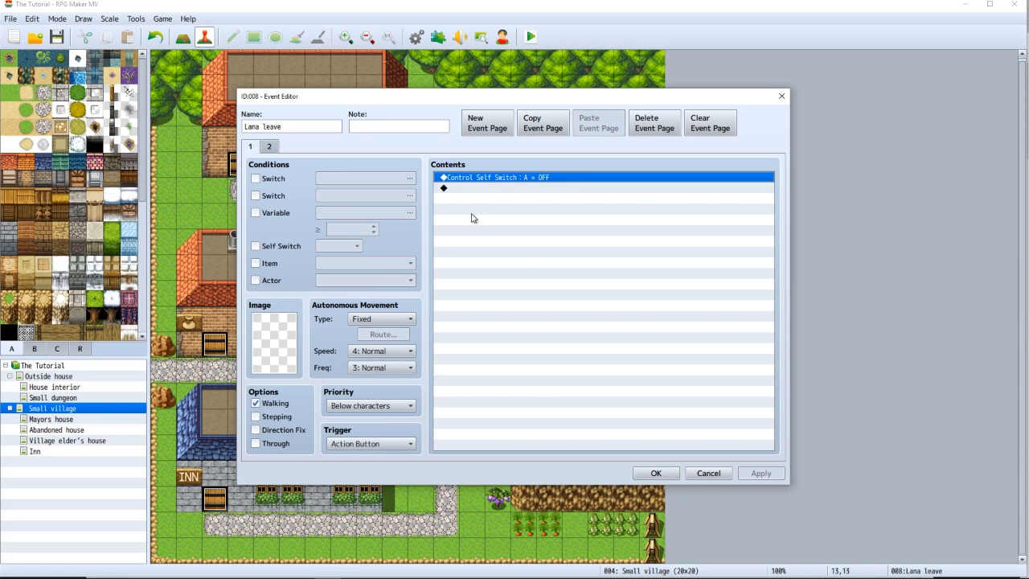
{"action": "left_click", "coordinate": [497, 214]}
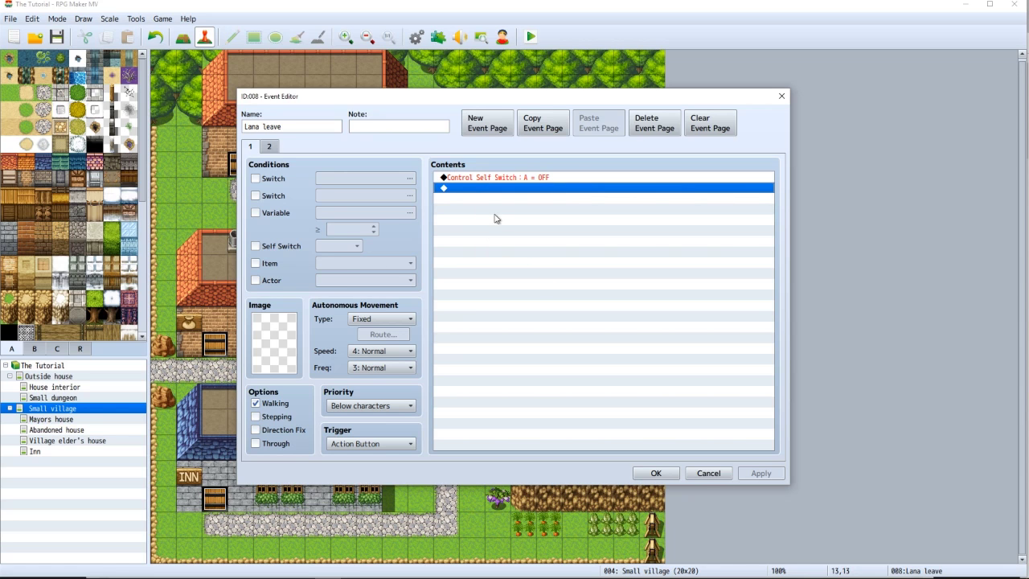
{"action": "left_click", "coordinate": [533, 179]}
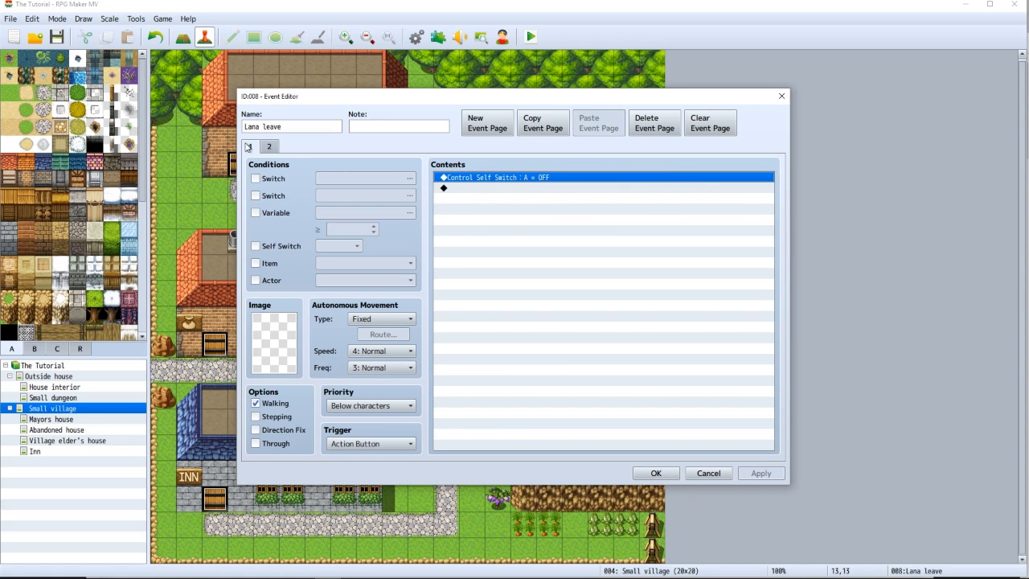
{"action": "left_click", "coordinate": [269, 147]}
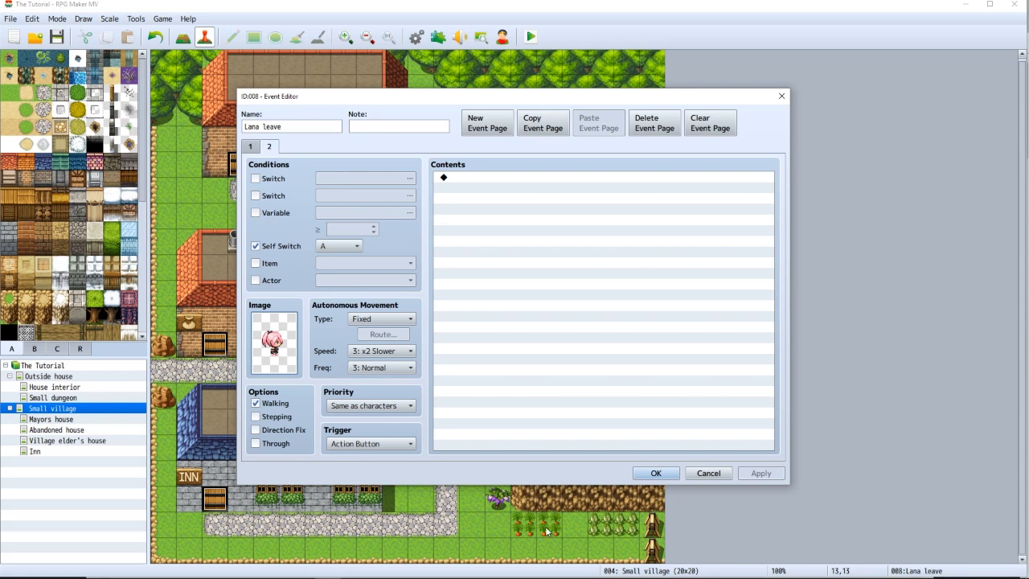
{"action": "left_click", "coordinate": [656, 472]}
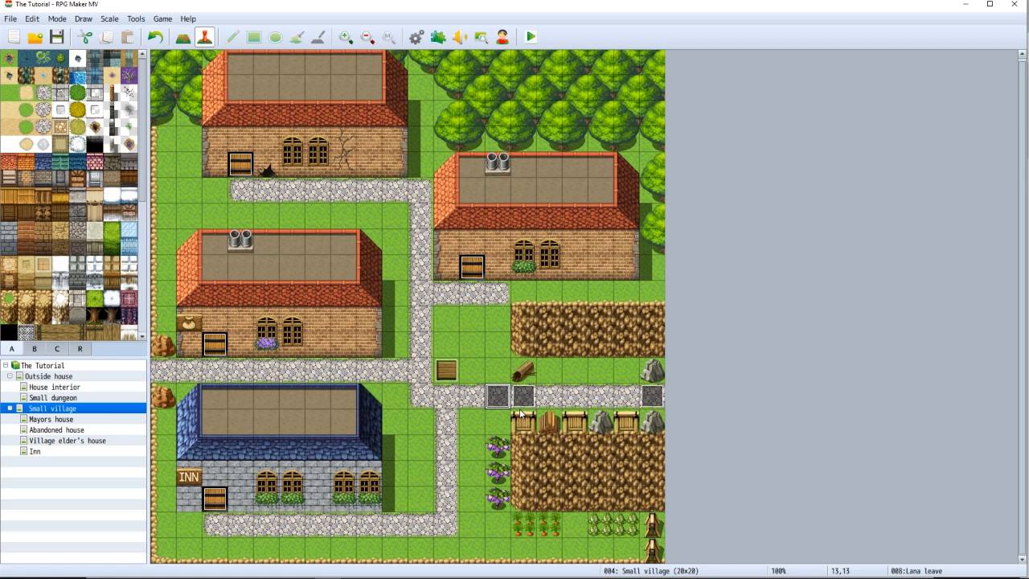
Open the Lana sleep event on the House interior map and review page 2's switch condition, present dialogue, plugin commands and Else branch.
{"action": "left_click", "coordinate": [43, 387]}
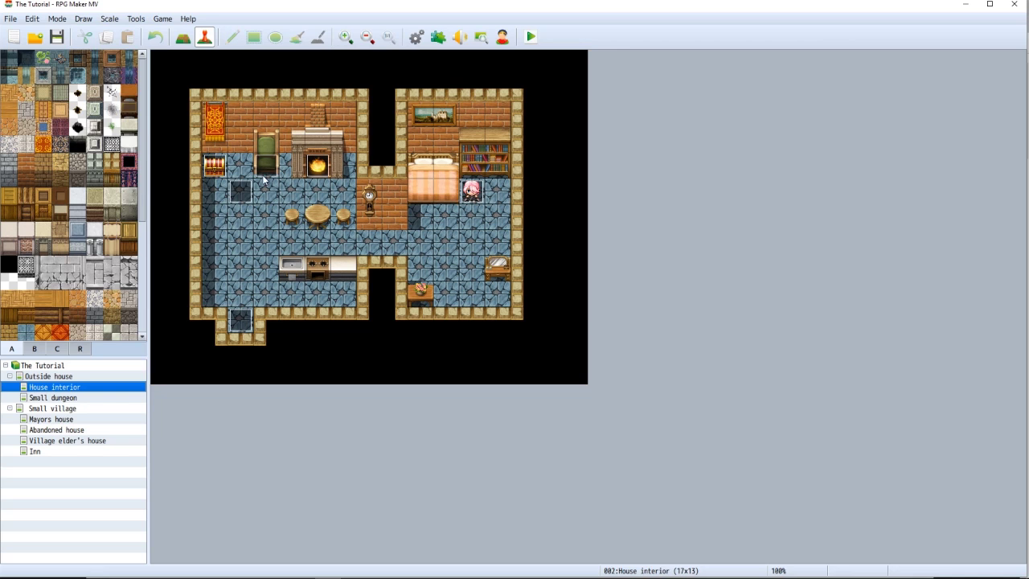
{"action": "double_click", "coordinate": [275, 169]}
{"action": "left_click", "coordinate": [270, 147]}
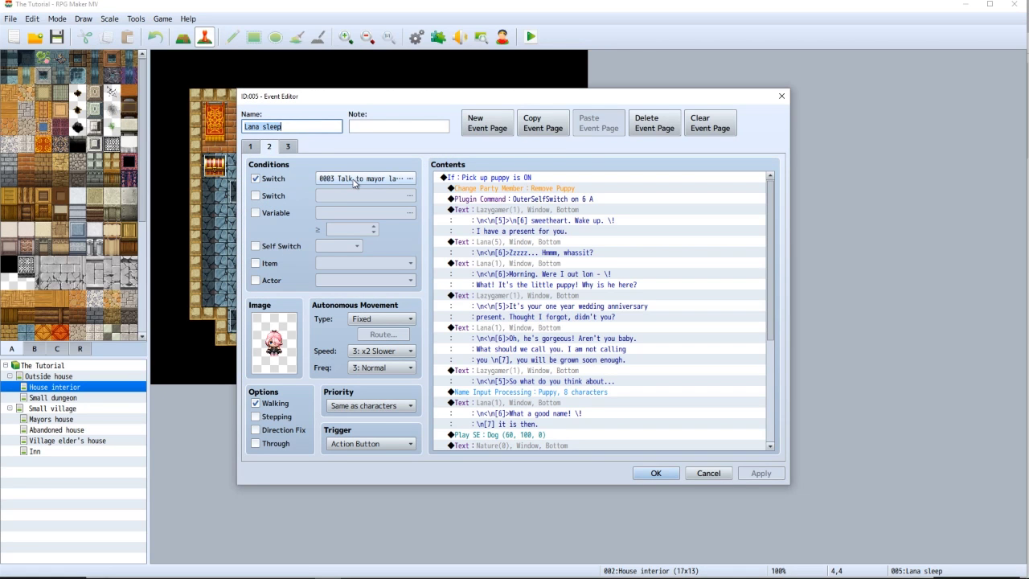
{"action": "scroll", "coordinate": [574, 309], "scroll_direction": "down", "scroll_amount": 2}
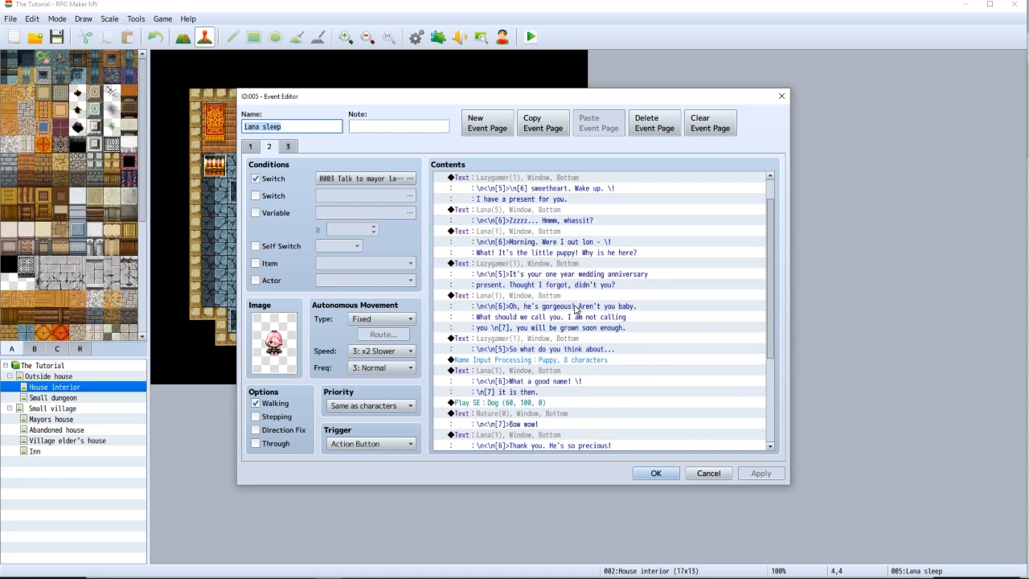
{"action": "scroll", "coordinate": [575, 308], "scroll_direction": "up", "scroll_amount": 2}
{"action": "scroll", "coordinate": [575, 309], "scroll_direction": "down", "scroll_amount": 2}
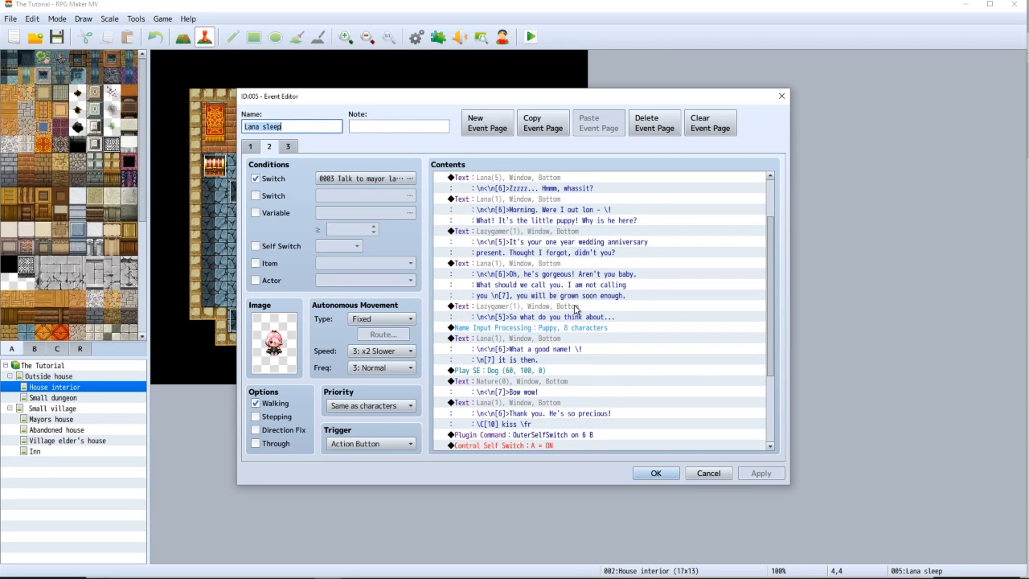
{"action": "scroll", "coordinate": [575, 308], "scroll_direction": "down", "scroll_amount": 1}
{"action": "scroll", "coordinate": [575, 308], "scroll_direction": "down", "scroll_amount": 1}
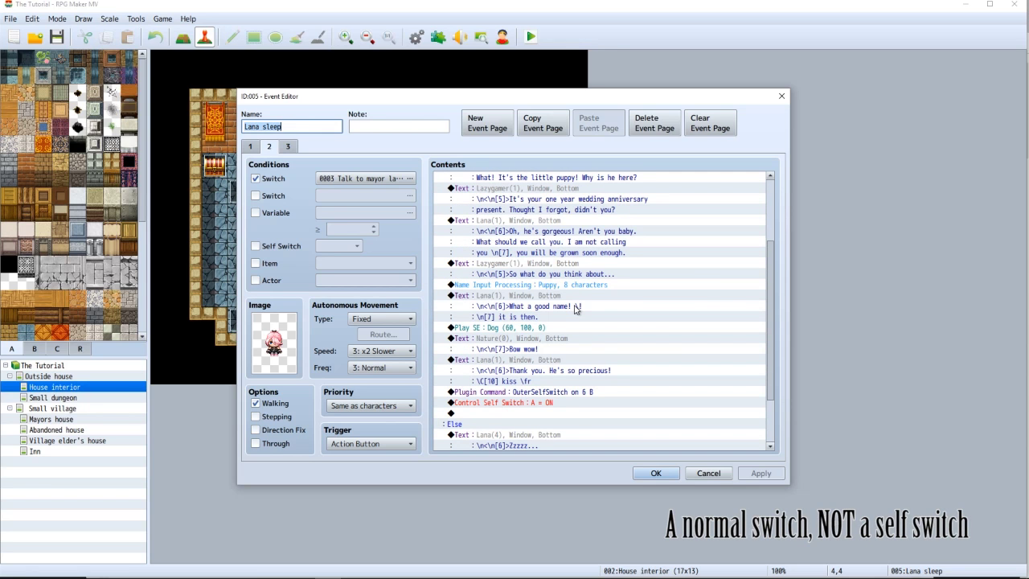
{"action": "scroll", "coordinate": [575, 309], "scroll_direction": "down", "scroll_amount": 1}
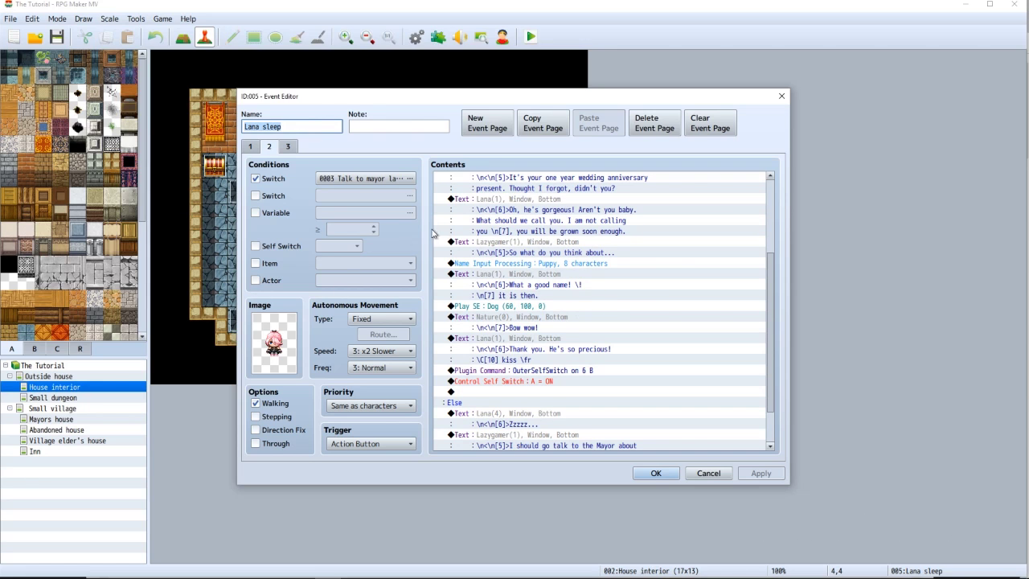
Inspect the actor and maximum characters of the Name Input Processing command on page 2 of the Lana sleep event.
{"action": "left_click", "coordinate": [488, 263]}
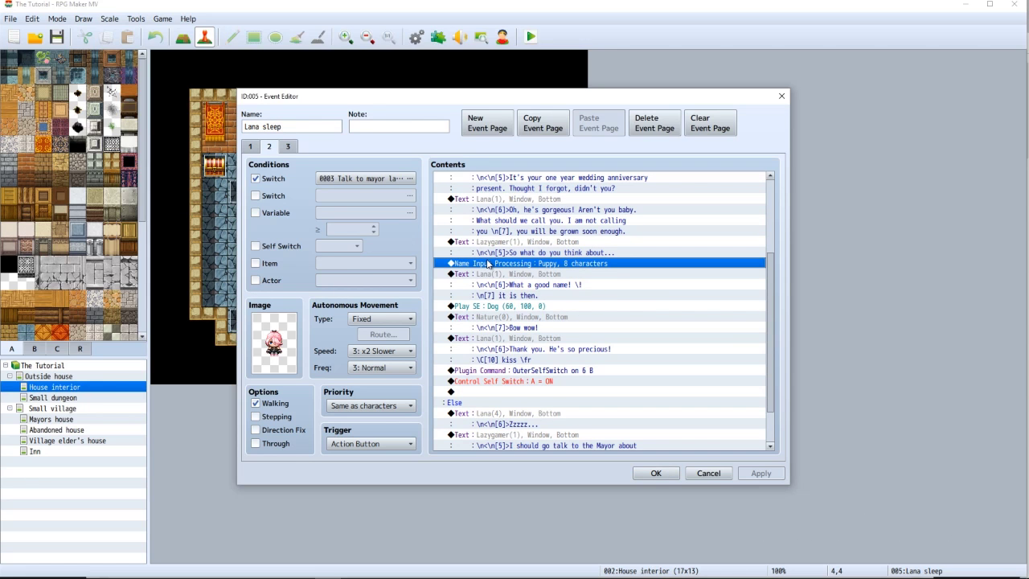
{"action": "double_click", "coordinate": [488, 264]}
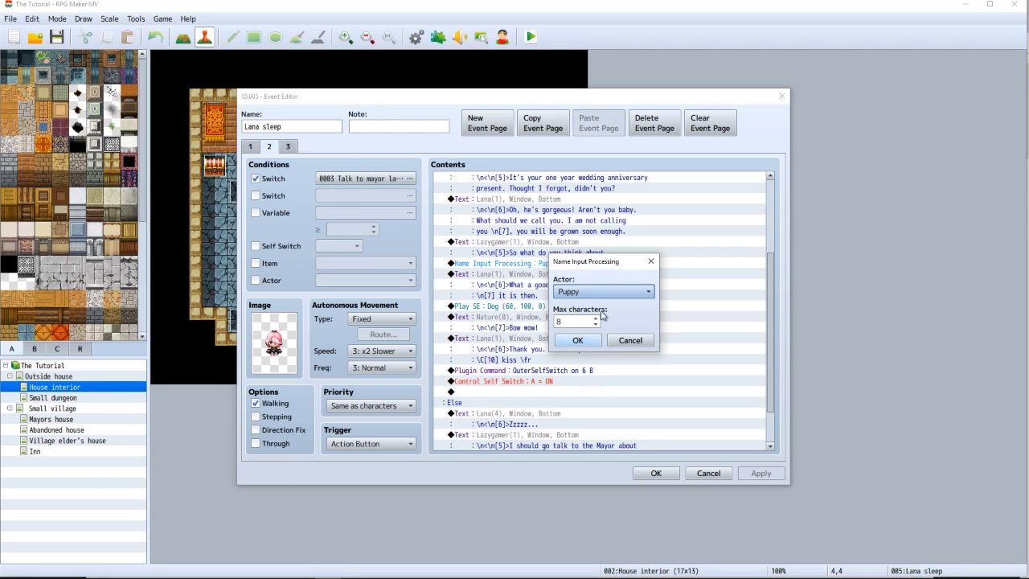
{"action": "left_click", "coordinate": [578, 340]}
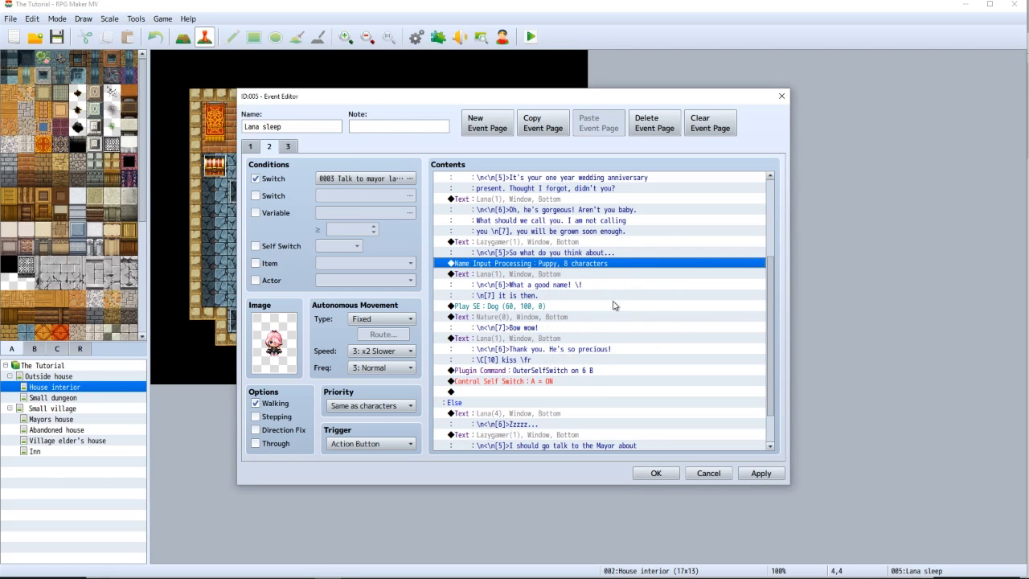
Start a new Name Input Processing command for the actor Puppy with 8 maximum characters, and discard it.
{"action": "key", "text": "Insert"}
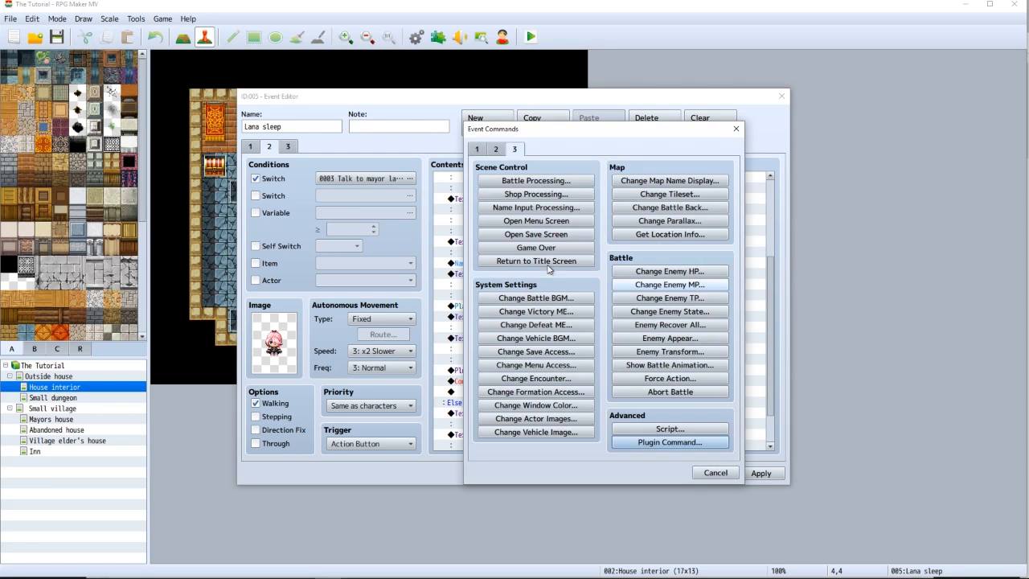
{"action": "left_click", "coordinate": [523, 212]}
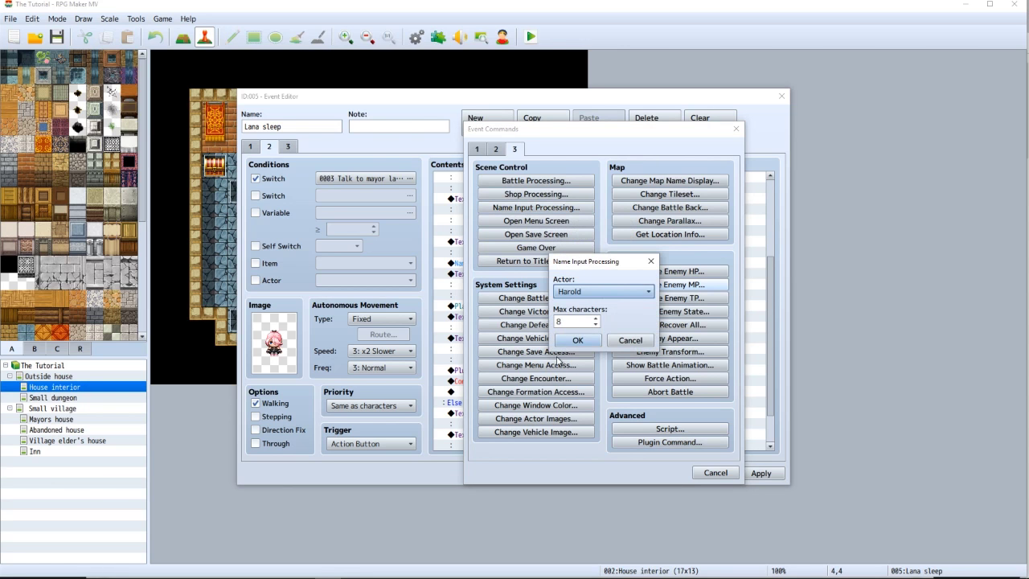
{"action": "left_click", "coordinate": [579, 293]}
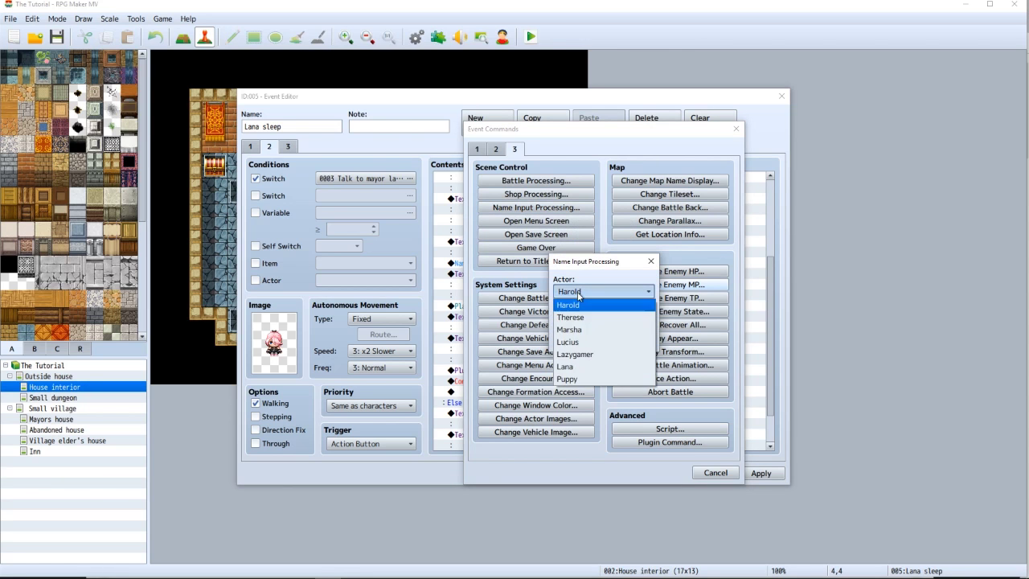
{"action": "left_click", "coordinate": [569, 379]}
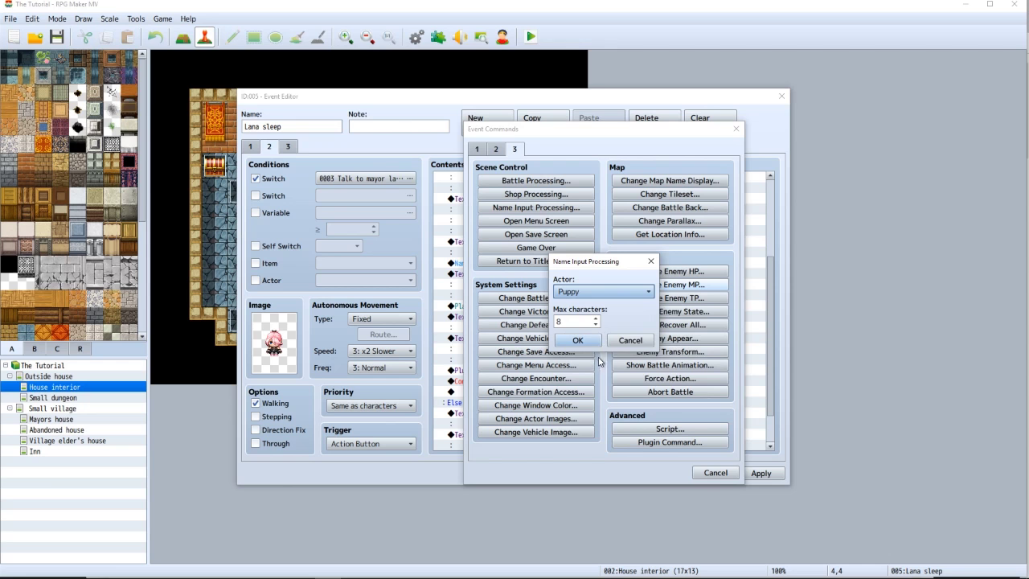
{"action": "left_click", "coordinate": [625, 341]}
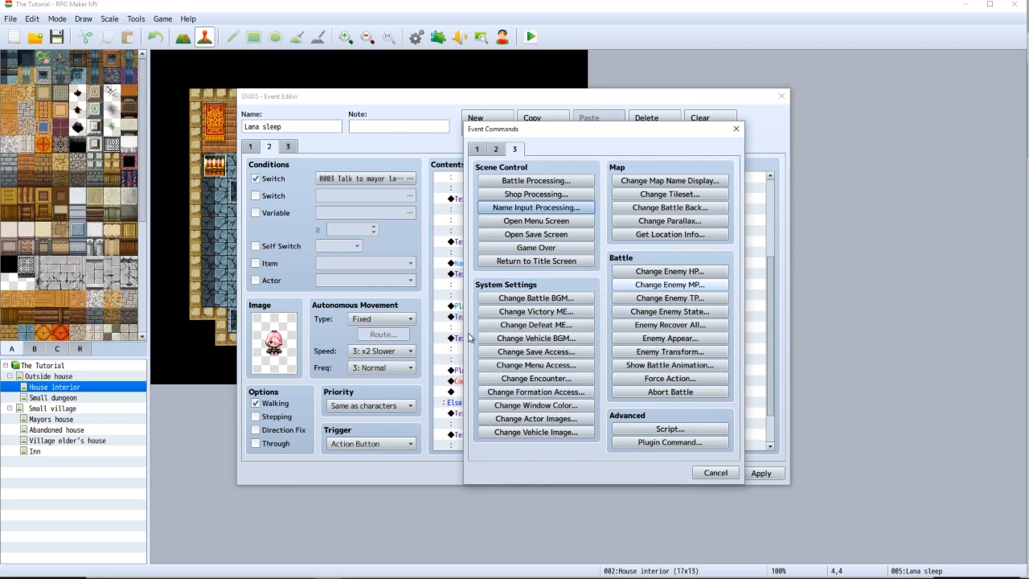
{"action": "left_click", "coordinate": [715, 472]}
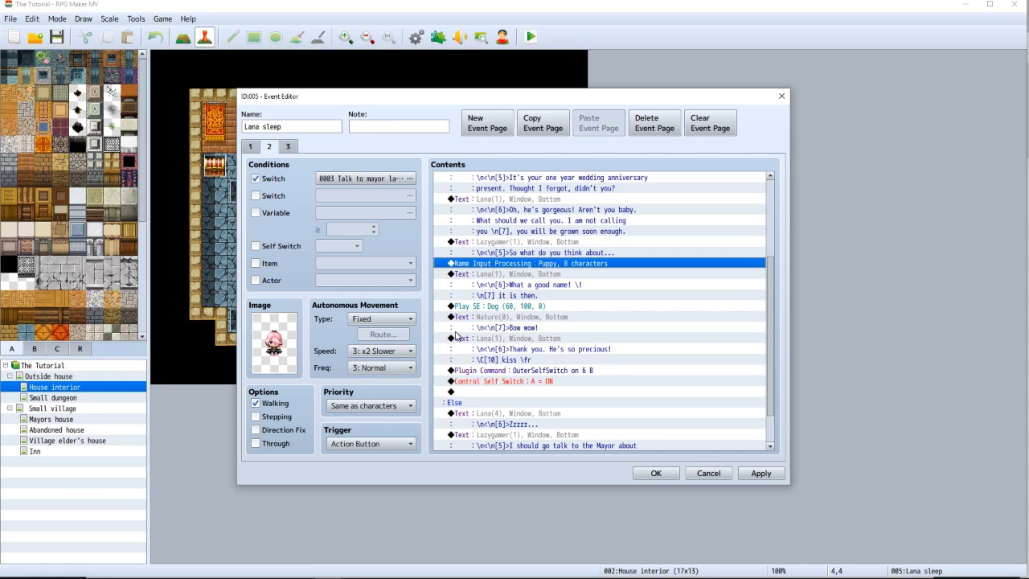
Review the dog sound effect and the OuterSelfSwitch on 6 B plugin command on page 2, and close the Lana sleep event.
{"action": "left_click", "coordinate": [503, 306]}
{"action": "scroll", "coordinate": [503, 309], "scroll_direction": "down", "scroll_amount": 1}
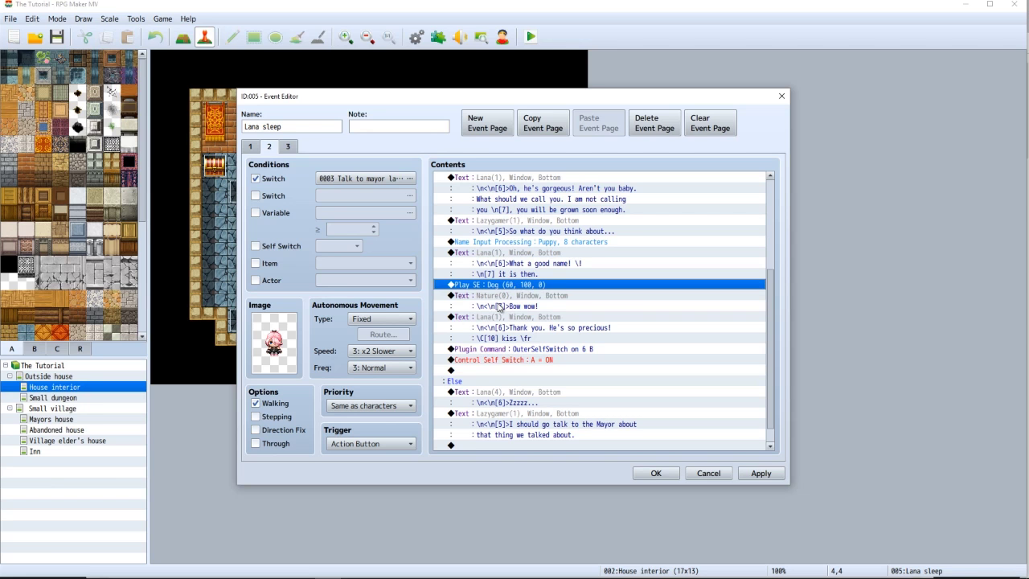
{"action": "scroll", "coordinate": [499, 309], "scroll_direction": "down", "scroll_amount": 1}
{"action": "scroll", "coordinate": [511, 398], "scroll_direction": "up", "scroll_amount": 3}
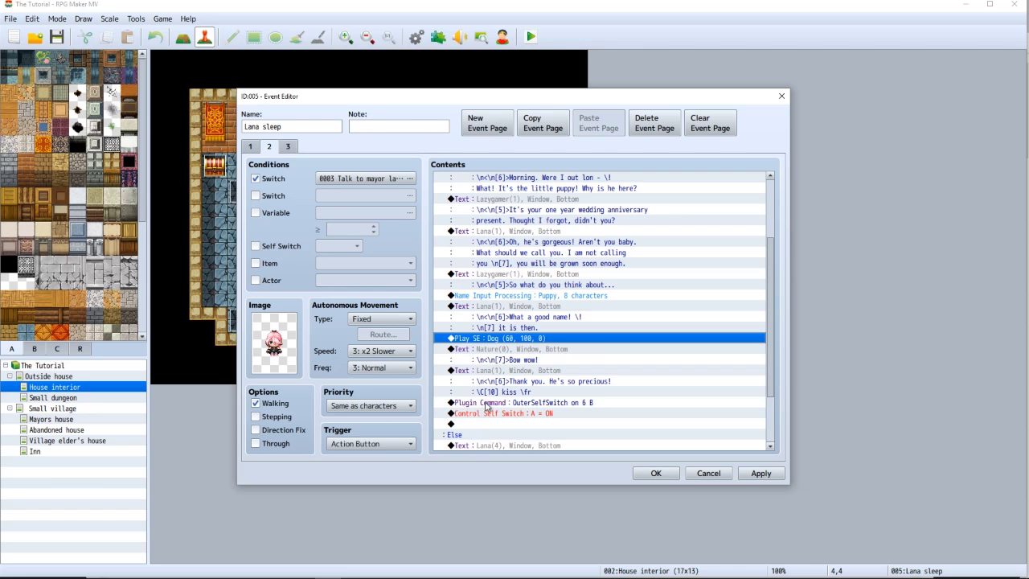
{"action": "left_click", "coordinate": [486, 404]}
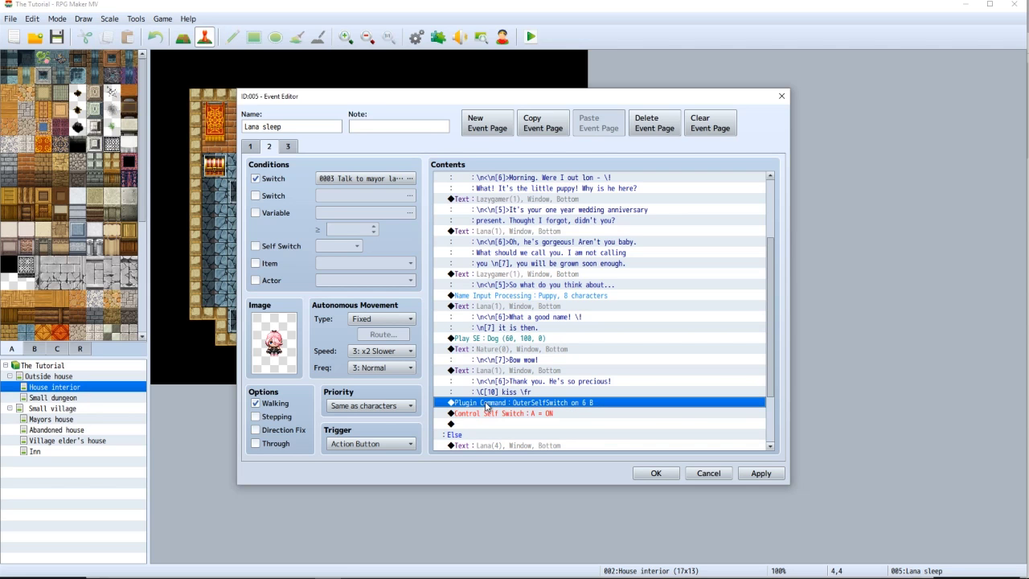
{"action": "left_click", "coordinate": [655, 473]}
Open the Dog event at 3,5, review its pages including page 3's self switch, movement and commands, and close it.
{"action": "double_click", "coordinate": [246, 197]}
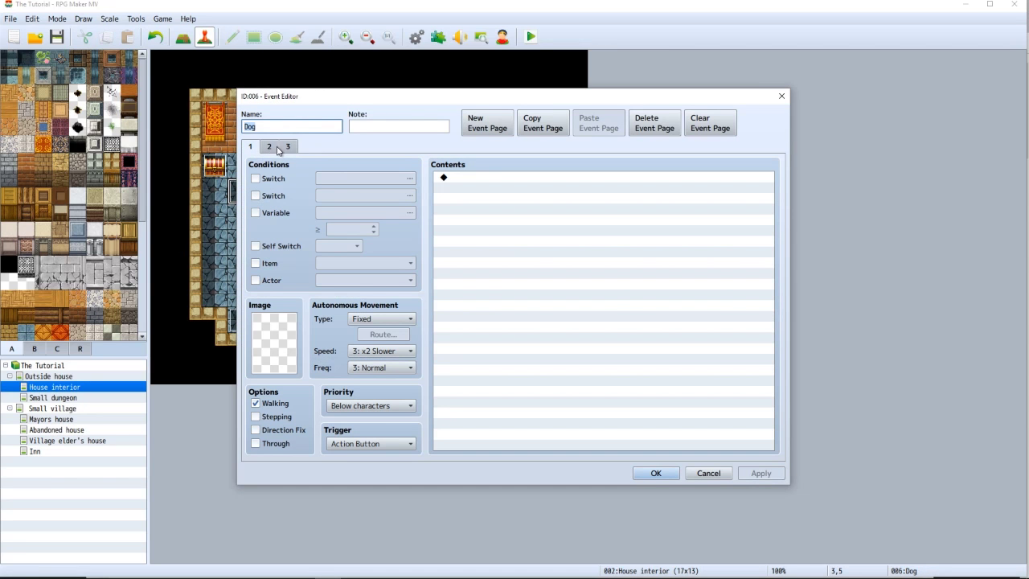
{"action": "left_click", "coordinate": [270, 147]}
{"action": "left_click", "coordinate": [288, 147]}
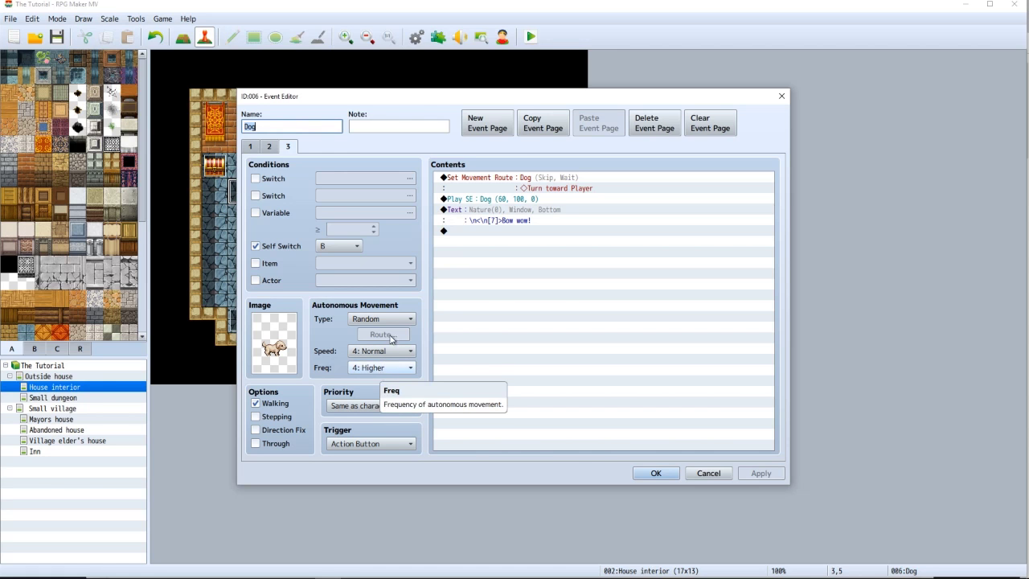
{"action": "left_click", "coordinate": [486, 183]}
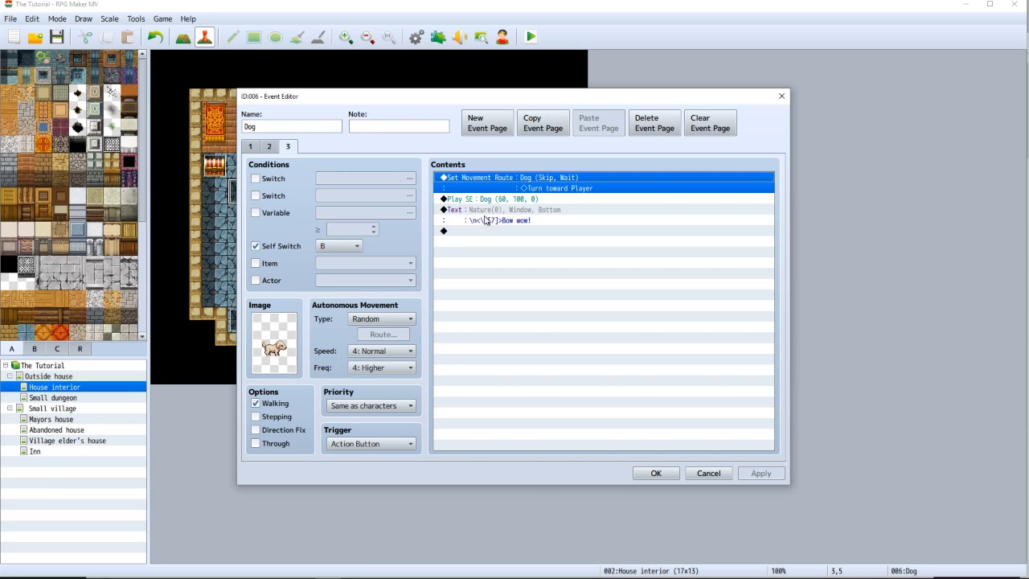
{"action": "left_click", "coordinate": [655, 472]}
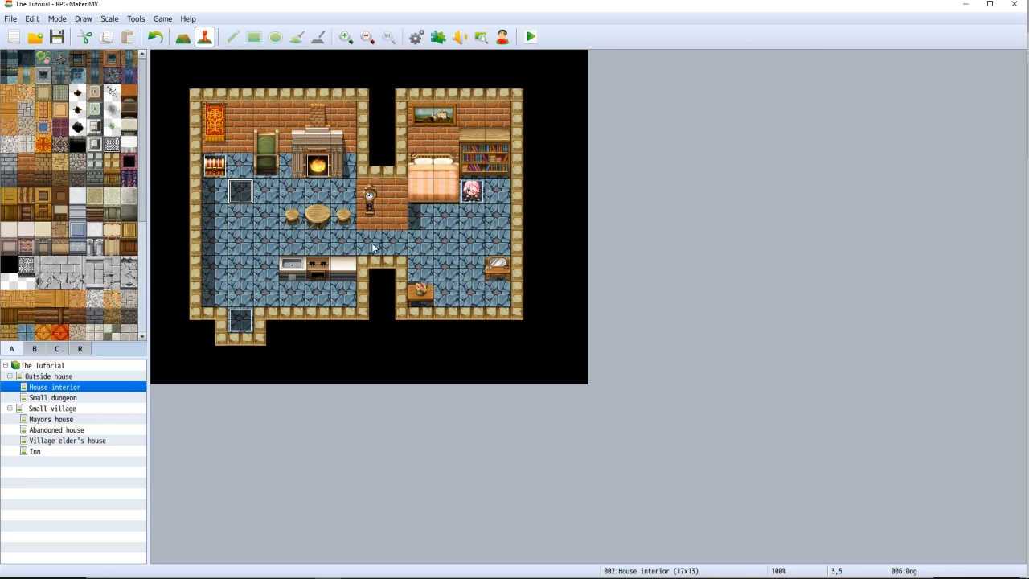
Look up the CXJ_Exit and OuterSelfSwitch entries in the Plugin Manager and close it.
{"action": "left_click", "coordinate": [436, 36]}
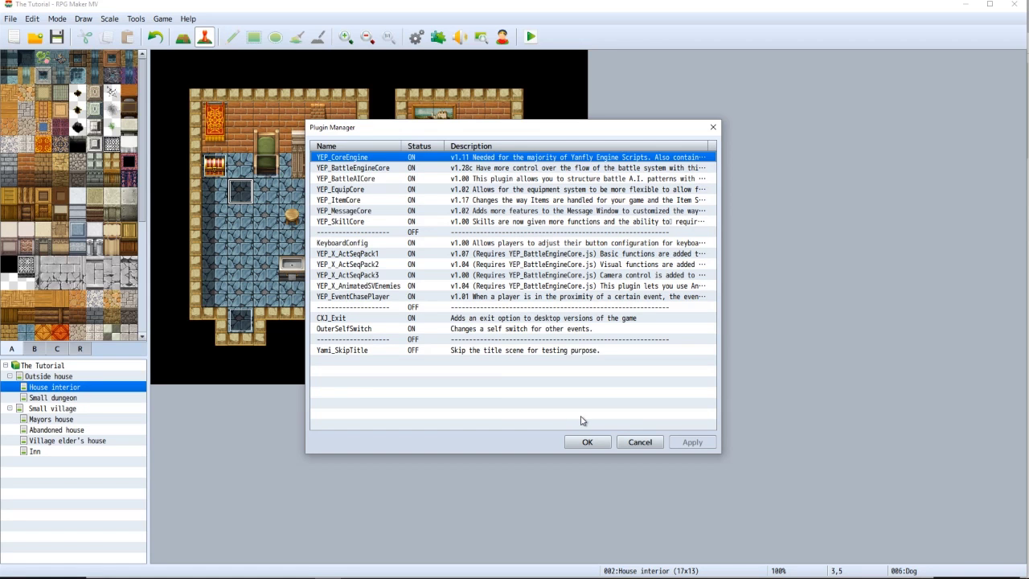
{"action": "left_click", "coordinate": [343, 319]}
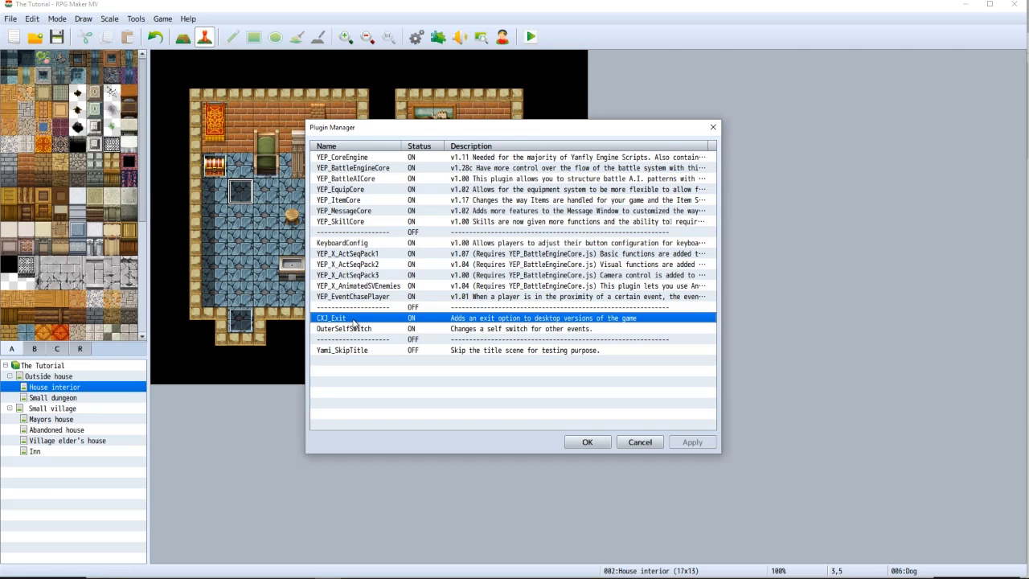
{"action": "left_click", "coordinate": [377, 329]}
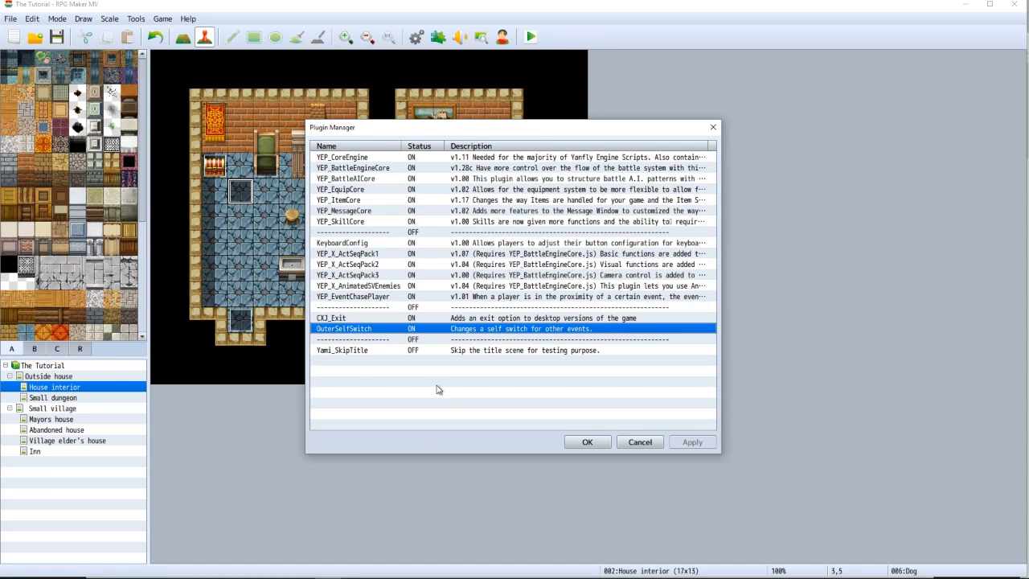
{"action": "left_click", "coordinate": [588, 442]}
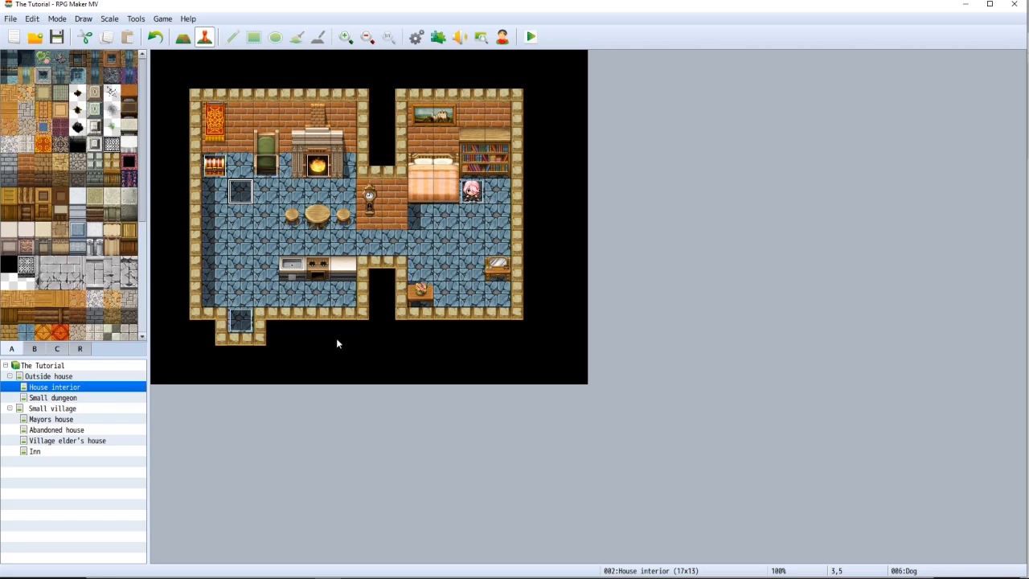
Reopen the Dog event to check page 2's self switch condition and puppy image, and close it.
{"action": "double_click", "coordinate": [240, 193]}
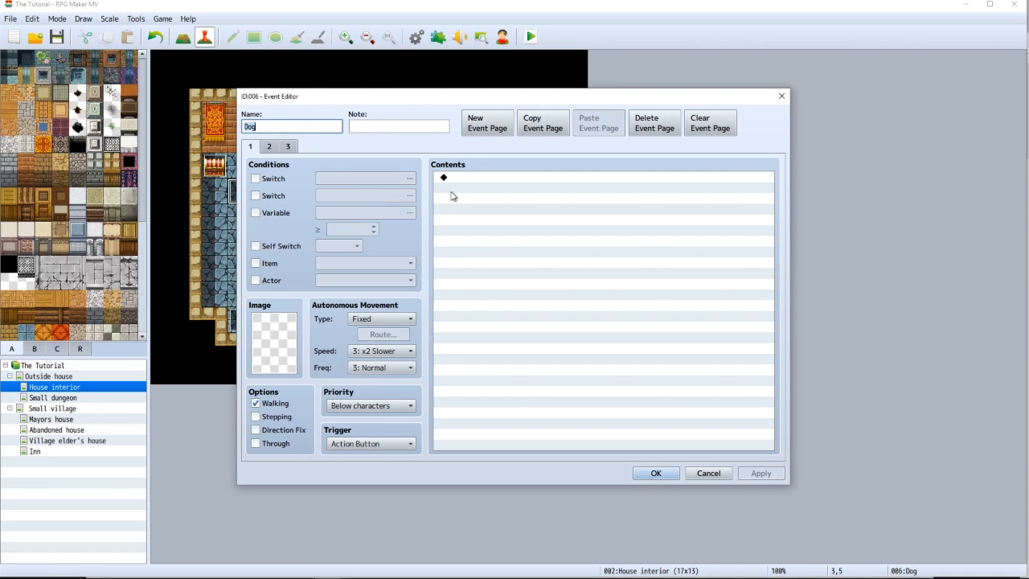
{"action": "left_click", "coordinate": [266, 146]}
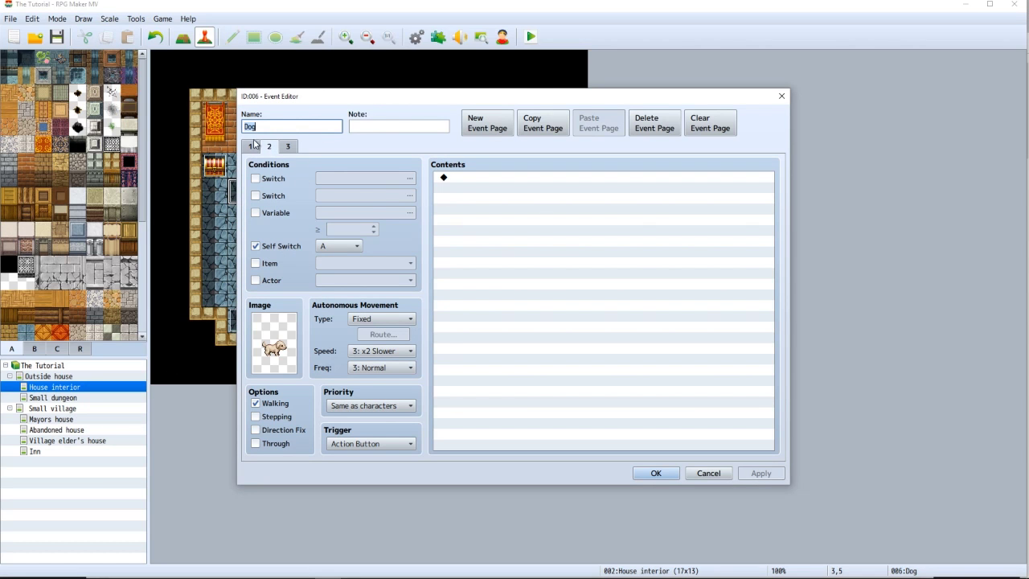
{"action": "left_click", "coordinate": [705, 474]}
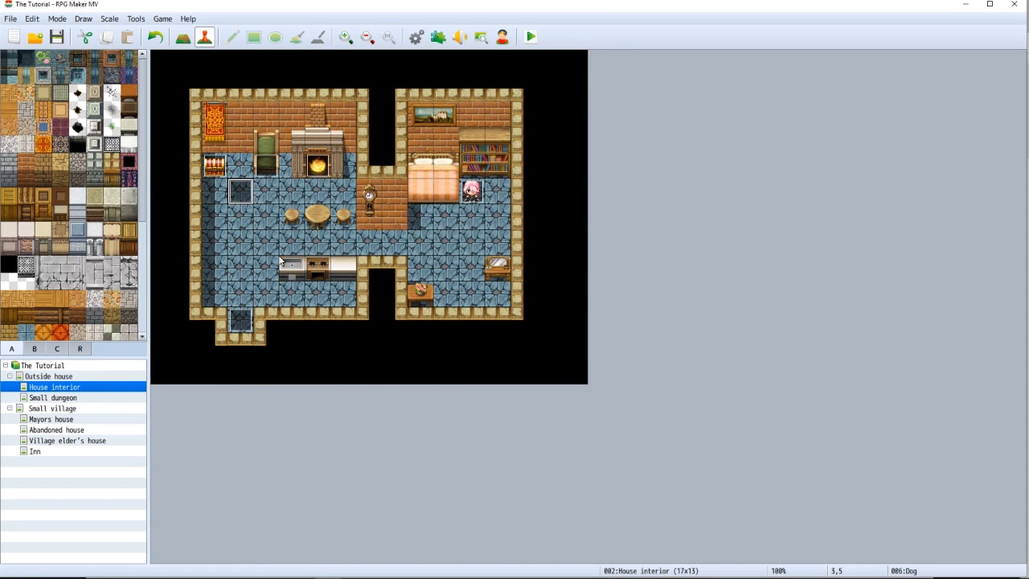
Examine the OuterSelfSwitch on 6 A command on page 2 of the Lana sleep event and where plugin commands are added, and close the event.
{"action": "double_click", "coordinate": [267, 167]}
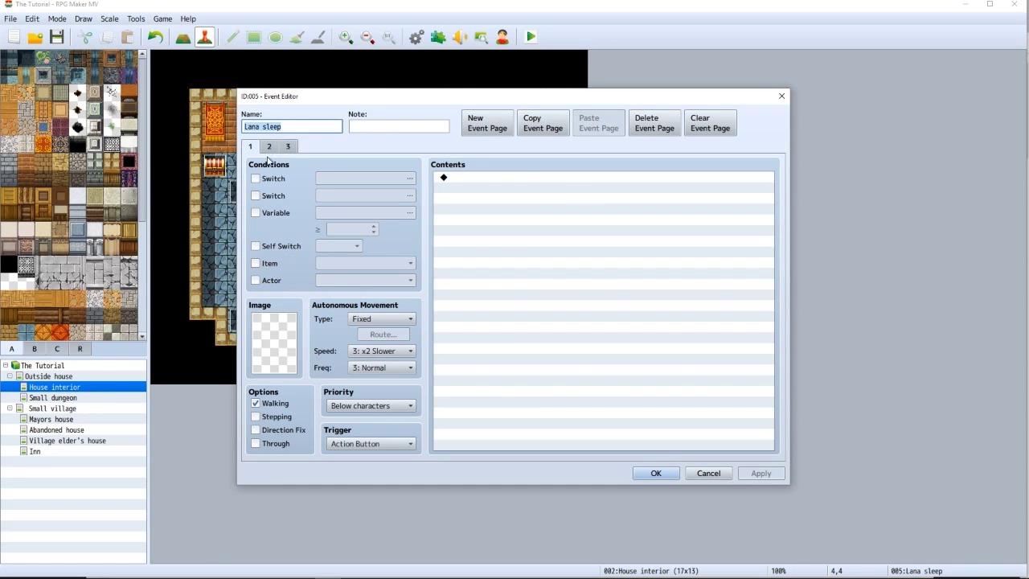
{"action": "left_click", "coordinate": [273, 151]}
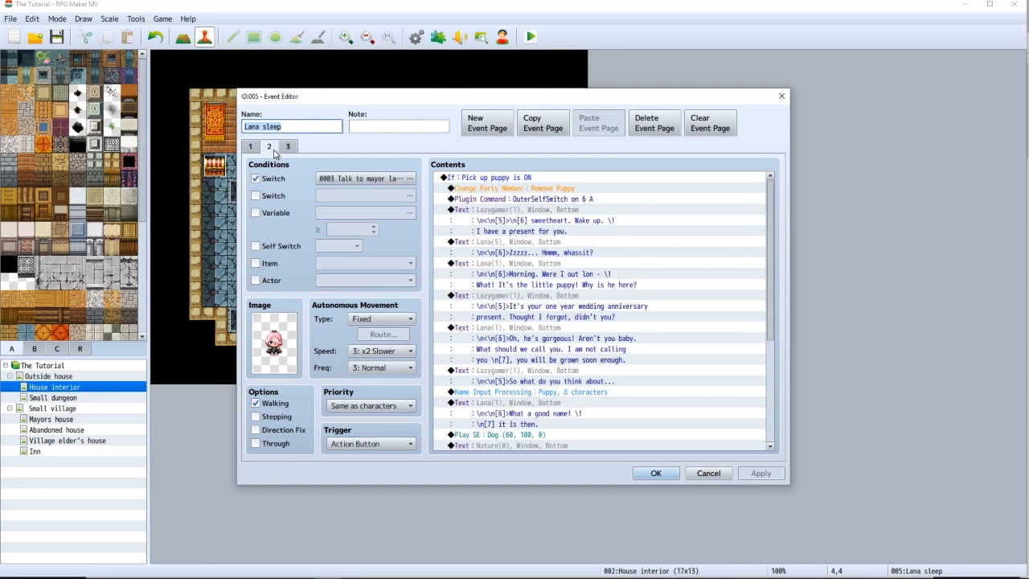
{"action": "left_click", "coordinate": [534, 252]}
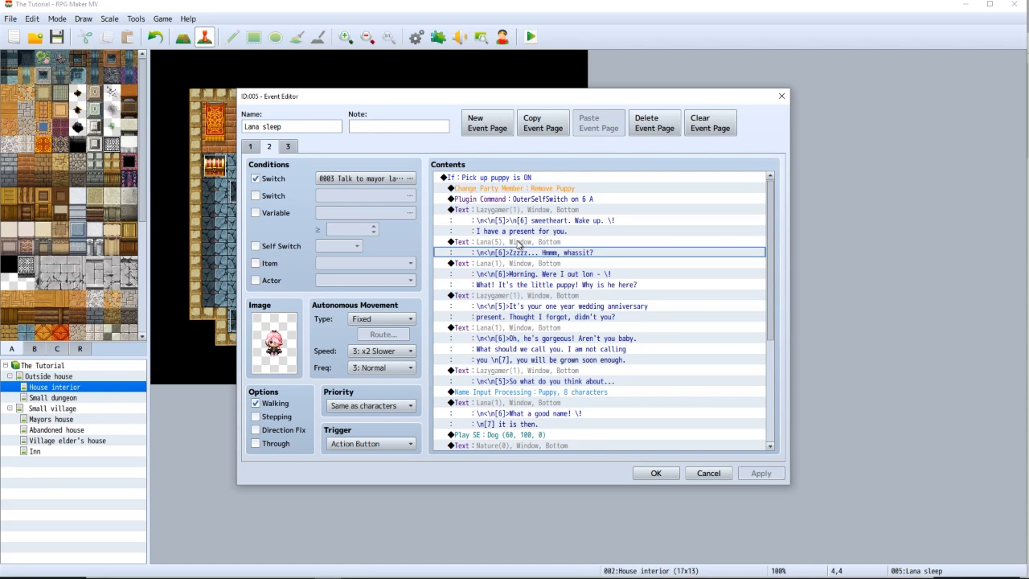
{"action": "left_click", "coordinate": [480, 200]}
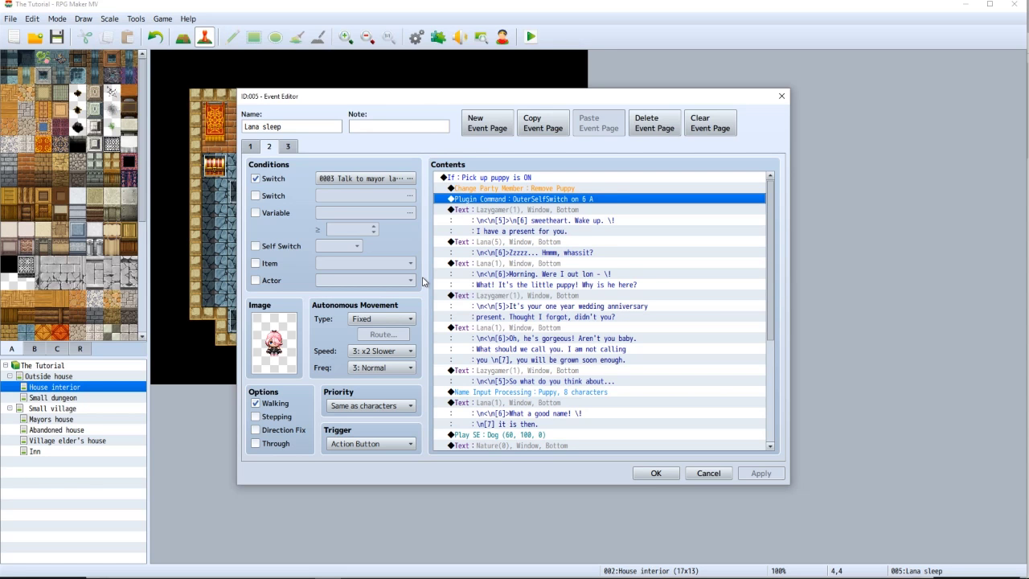
{"action": "double_click", "coordinate": [530, 203]}
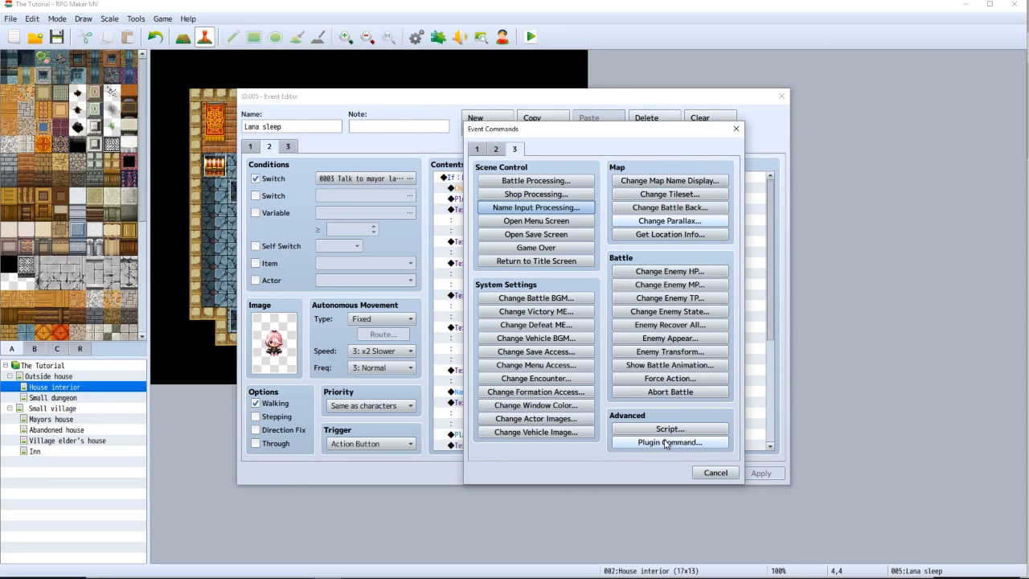
{"action": "left_click", "coordinate": [713, 473]}
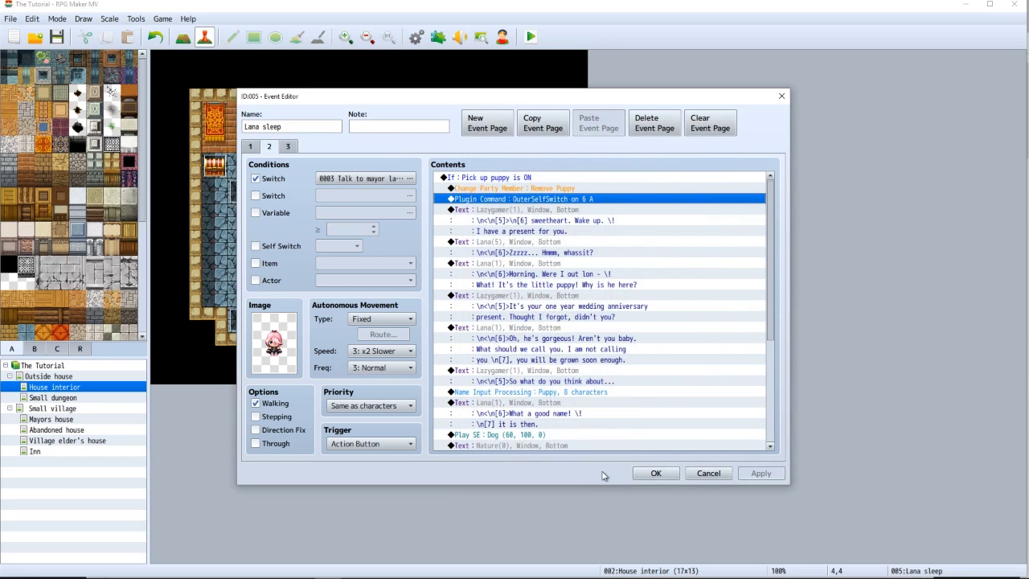
{"action": "left_click", "coordinate": [688, 477]}
Read the OuterSelfSwitch plugin's help for its plugin command syntax, and close the plugin windows without changes.
{"action": "left_click", "coordinate": [438, 38]}
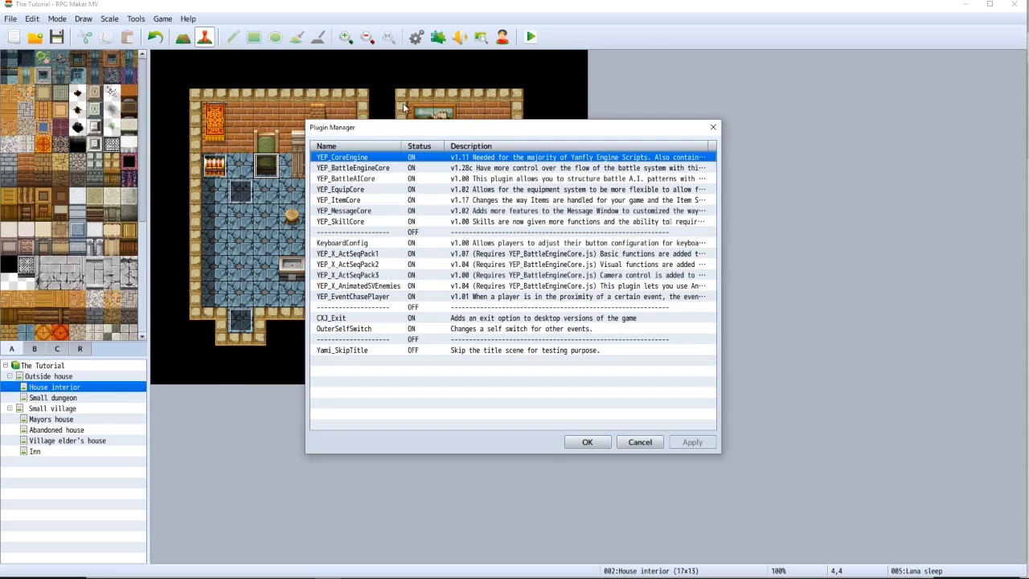
{"action": "left_click", "coordinate": [354, 332]}
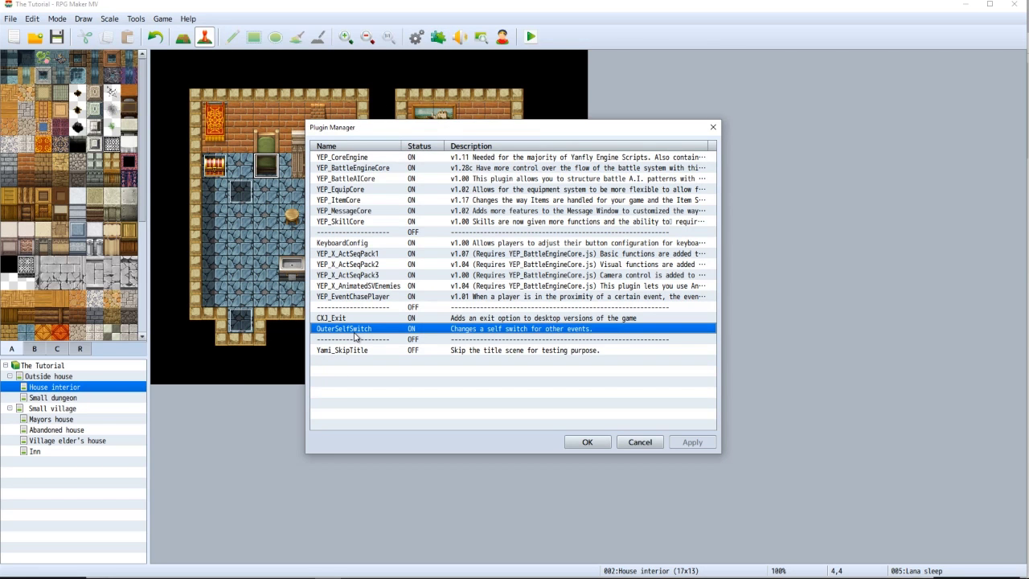
{"action": "double_click", "coordinate": [522, 332]}
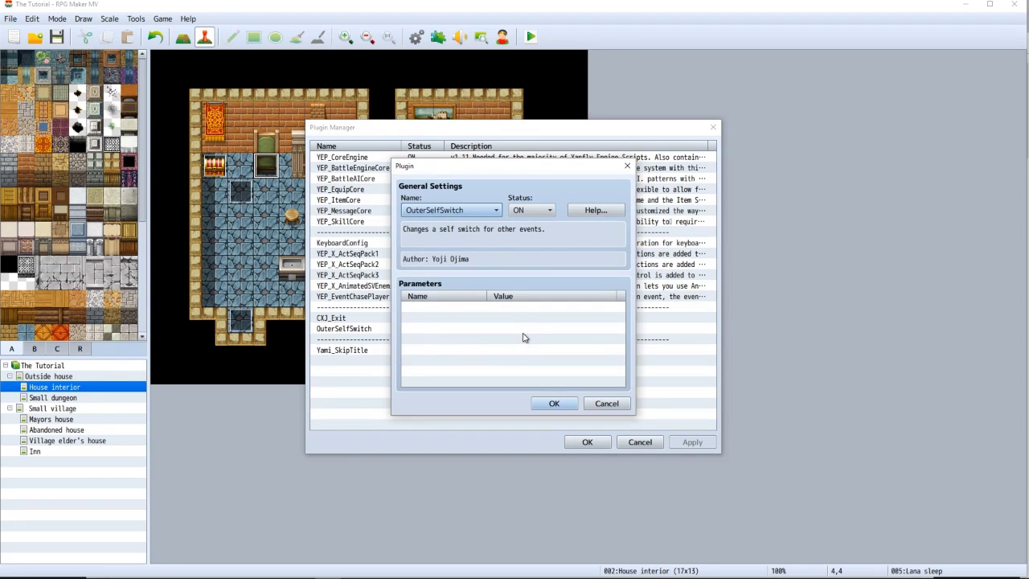
{"action": "left_click", "coordinate": [595, 208]}
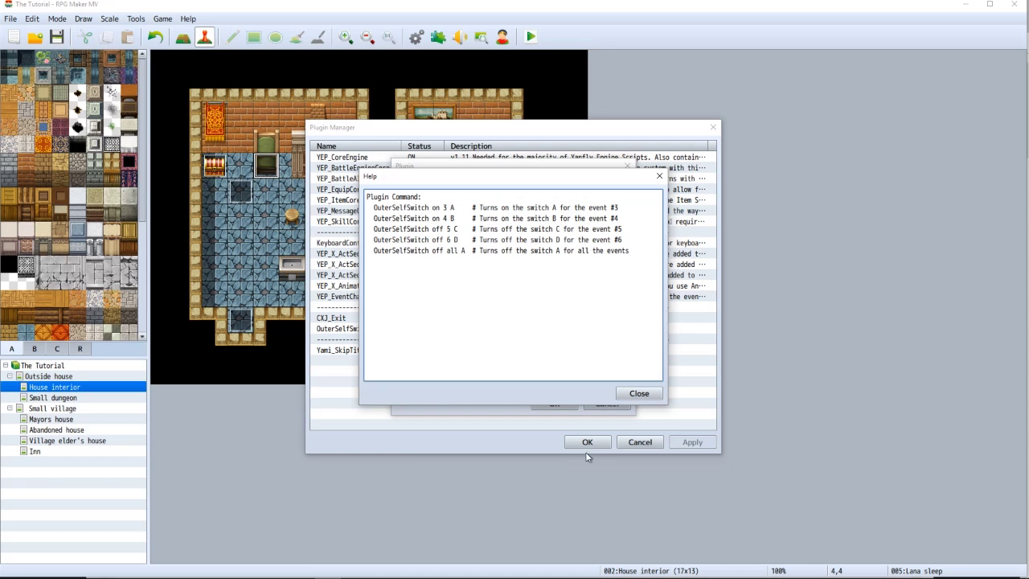
{"action": "left_click", "coordinate": [639, 394]}
{"action": "left_click", "coordinate": [607, 403]}
{"action": "left_click", "coordinate": [641, 442]}
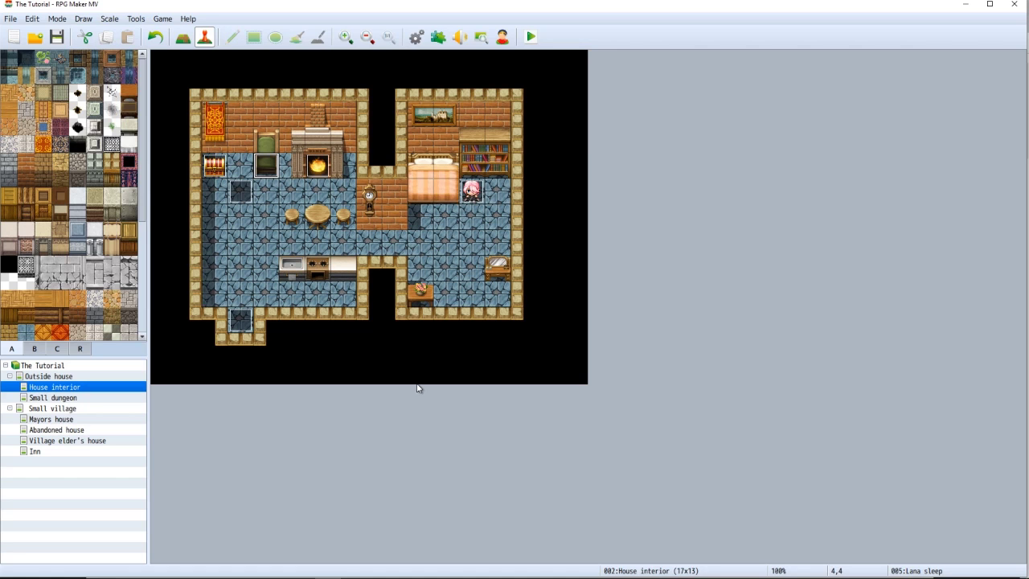
Check the outer self switch commands in the Tutorial copypaste.txt notes in Notepad++, and return to RPG Maker MV.
{"action": "key", "text": "alt+Tab"}
{"action": "key", "text": "alt+Tab"}
{"action": "key", "text": "alt+Tab"}
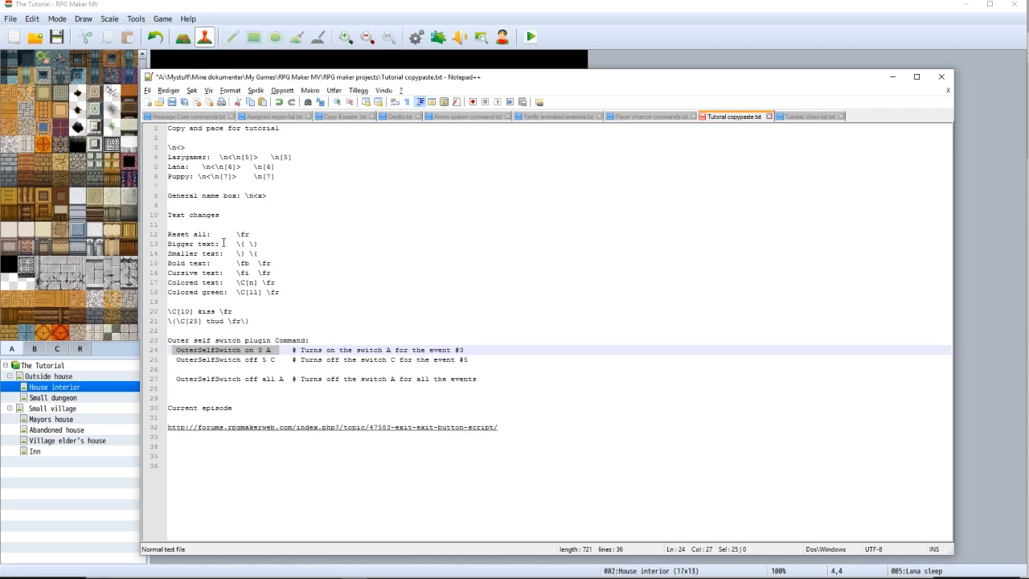
{"action": "key", "text": "alt+Tab"}
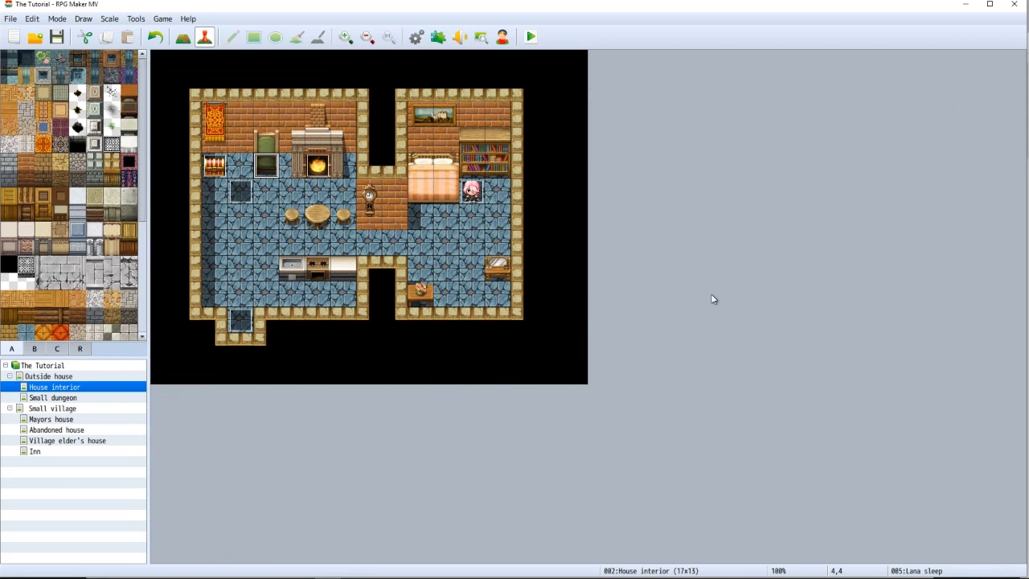
Paste a copy of the Dog event at 3,7 on the House interior map and delete the copy.
{"action": "left_click", "coordinate": [245, 195]}
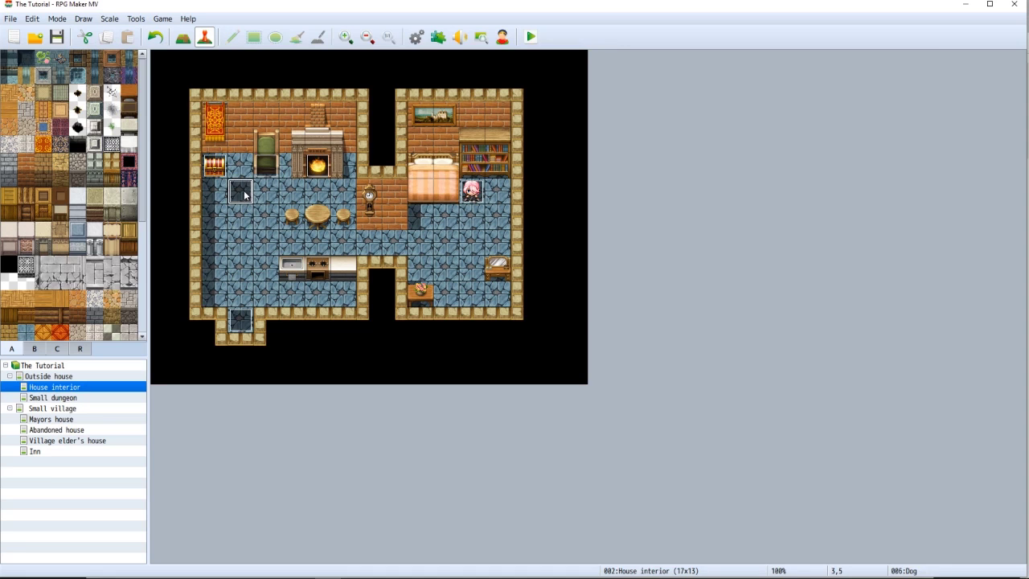
{"action": "key", "text": "ctrl+c"}
{"action": "left_click", "coordinate": [230, 254]}
{"action": "key", "text": "ctrl+v"}
{"action": "key", "text": "Delete"}
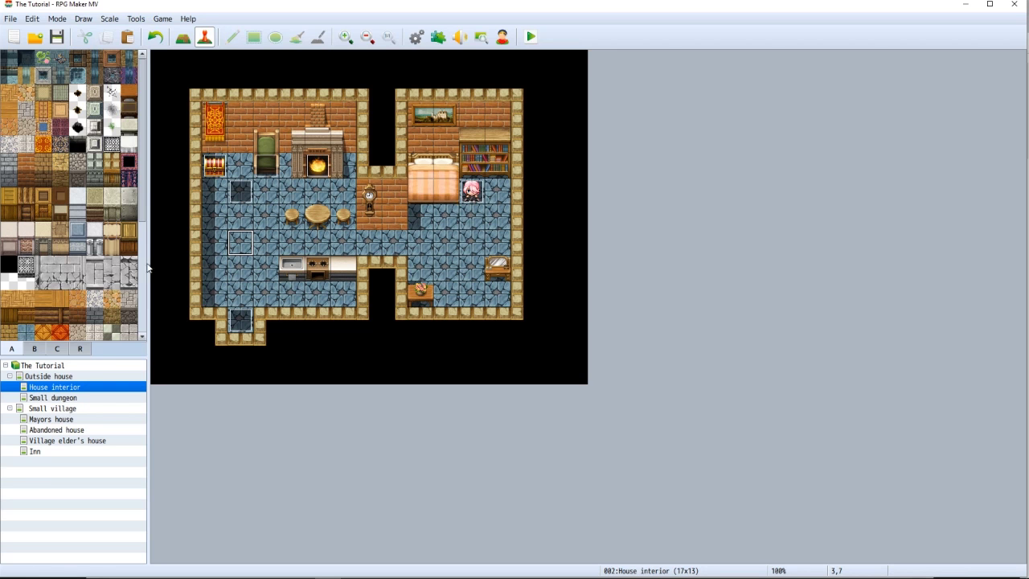
Open the Outside house map.
{"action": "left_click", "coordinate": [40, 376]}
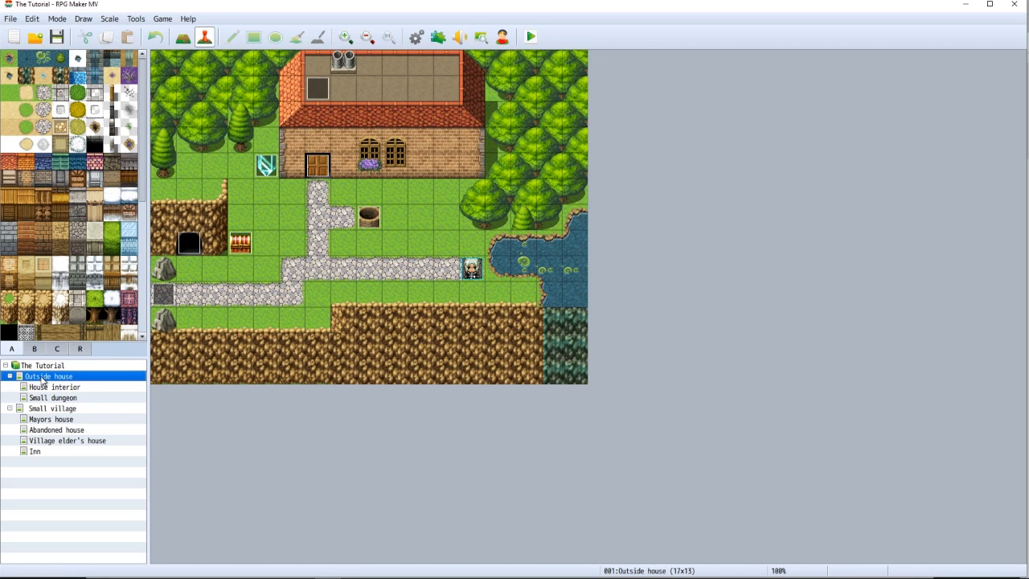